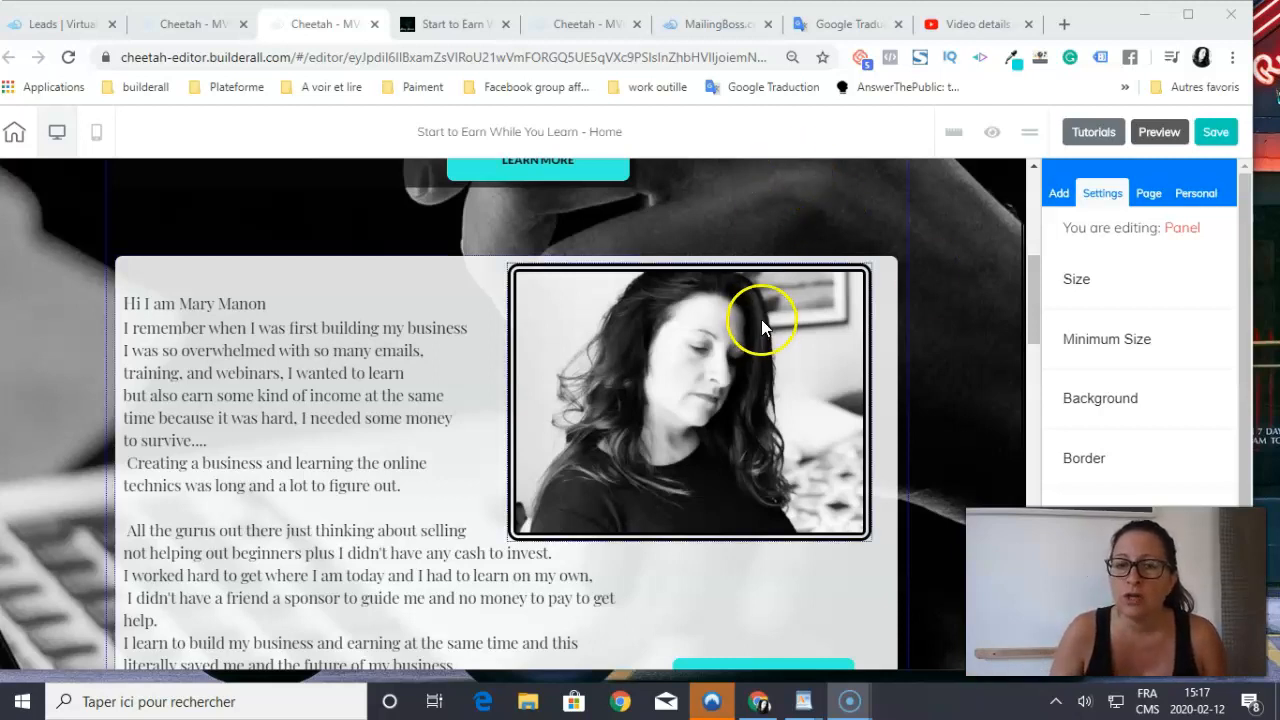
Save the Tools & Mentorship panel of the English page as a personal element named "tools menteship"
scroll(757, 321, down, 6)
scroll(790, 335, down, 4)
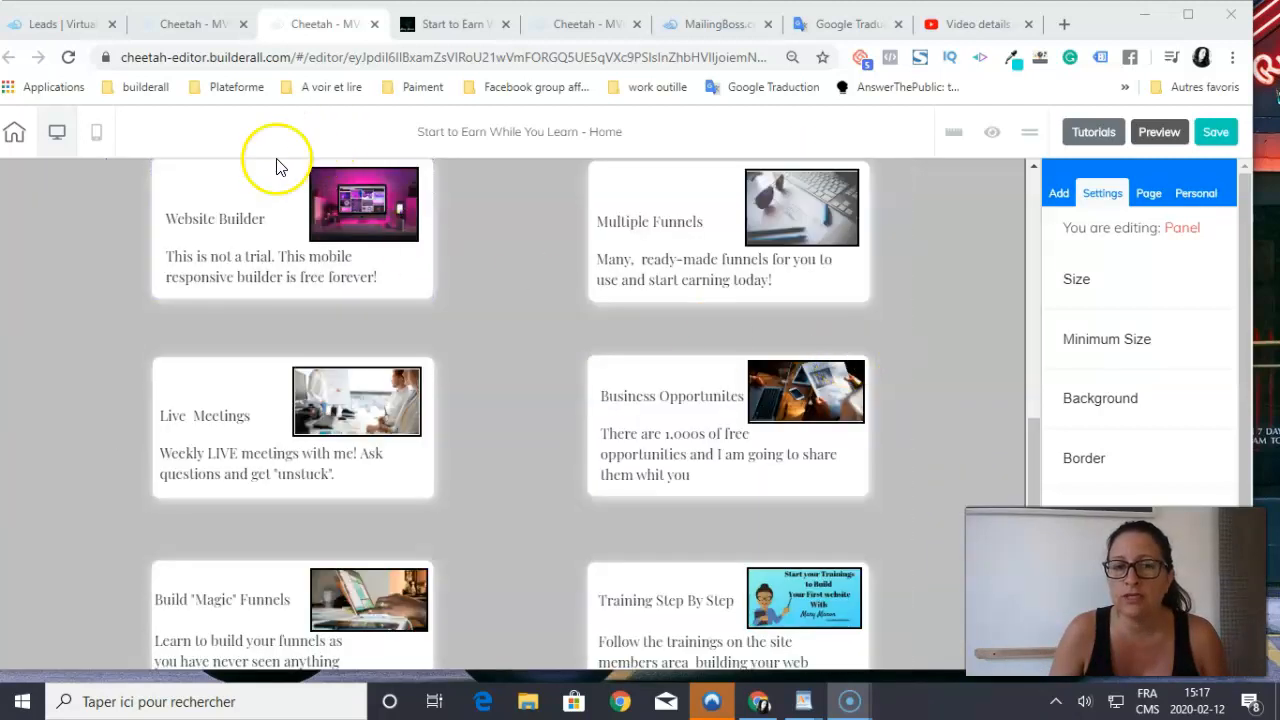
scroll(660, 365, down, 4)
scroll(622, 394, up, 7)
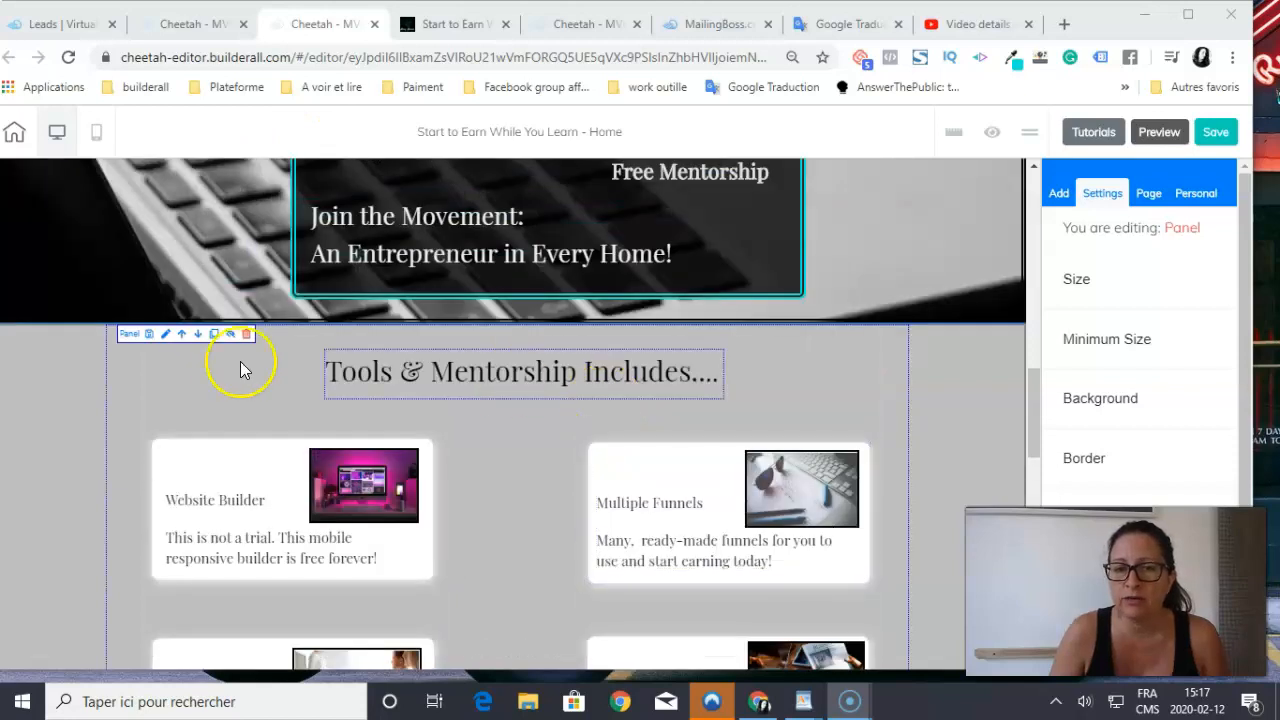
scroll(760, 405, down, 10)
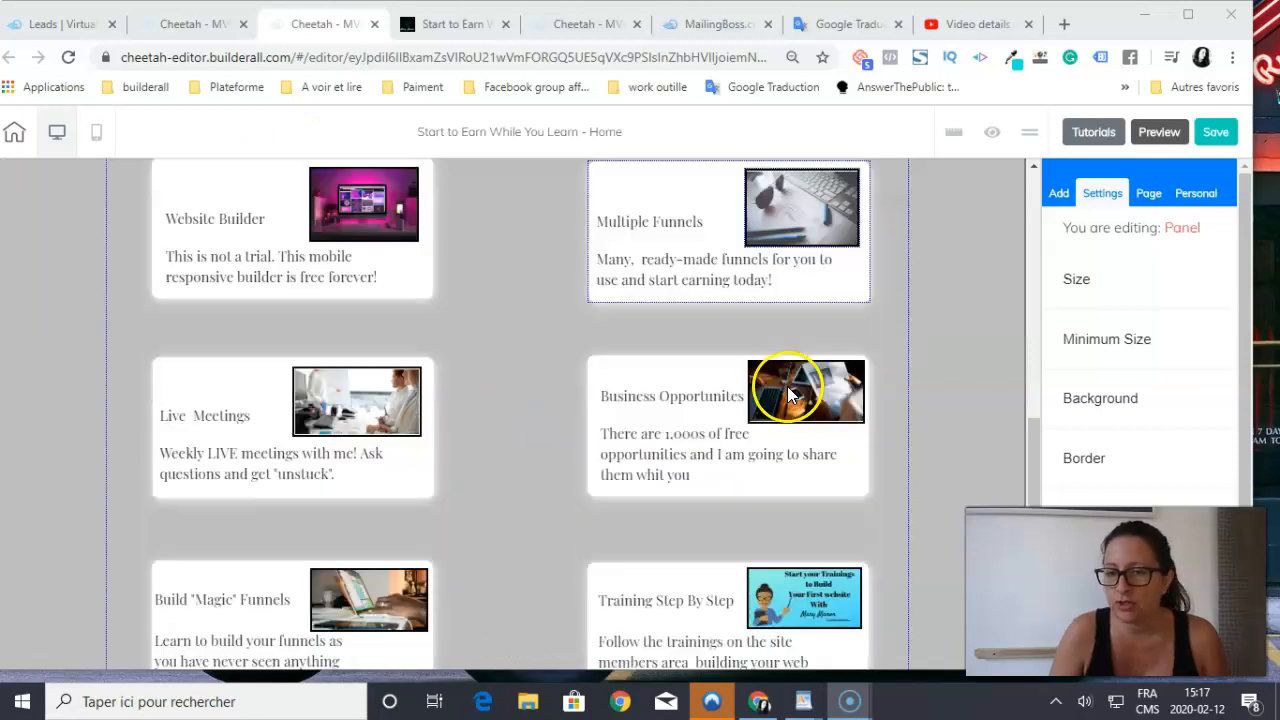
scroll(800, 400, up, 5)
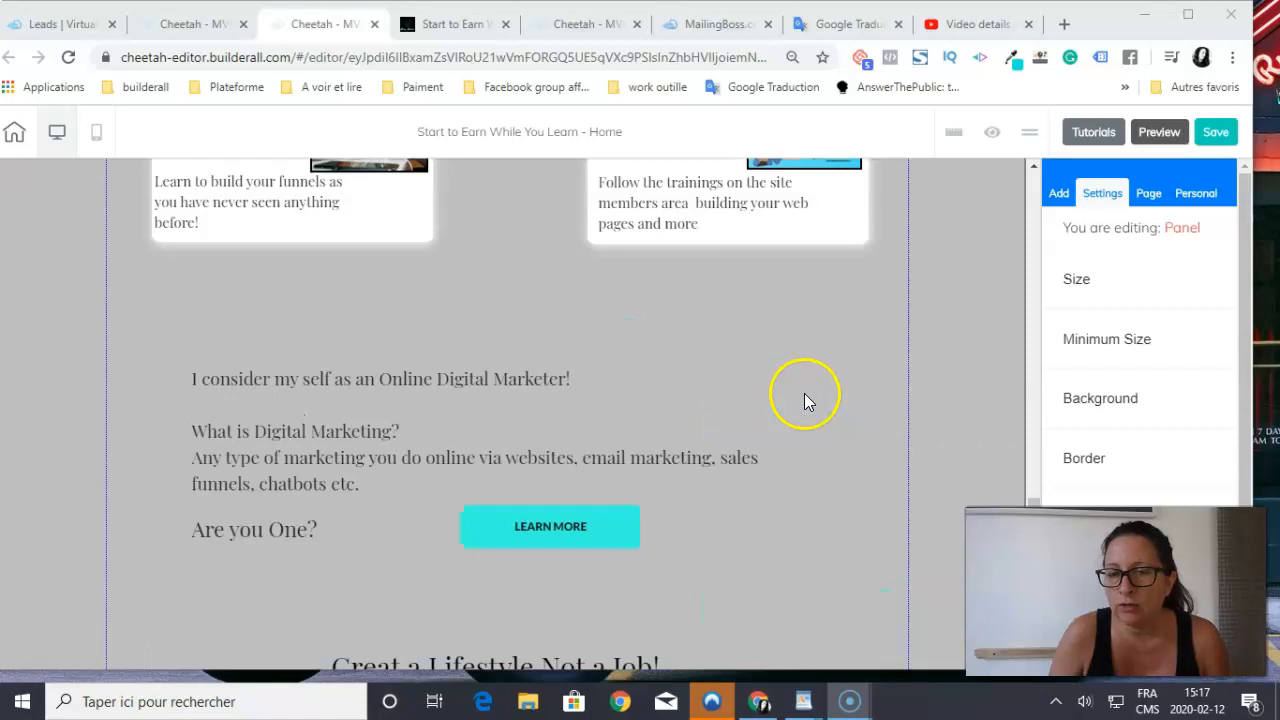
scroll(903, 387, up, 3)
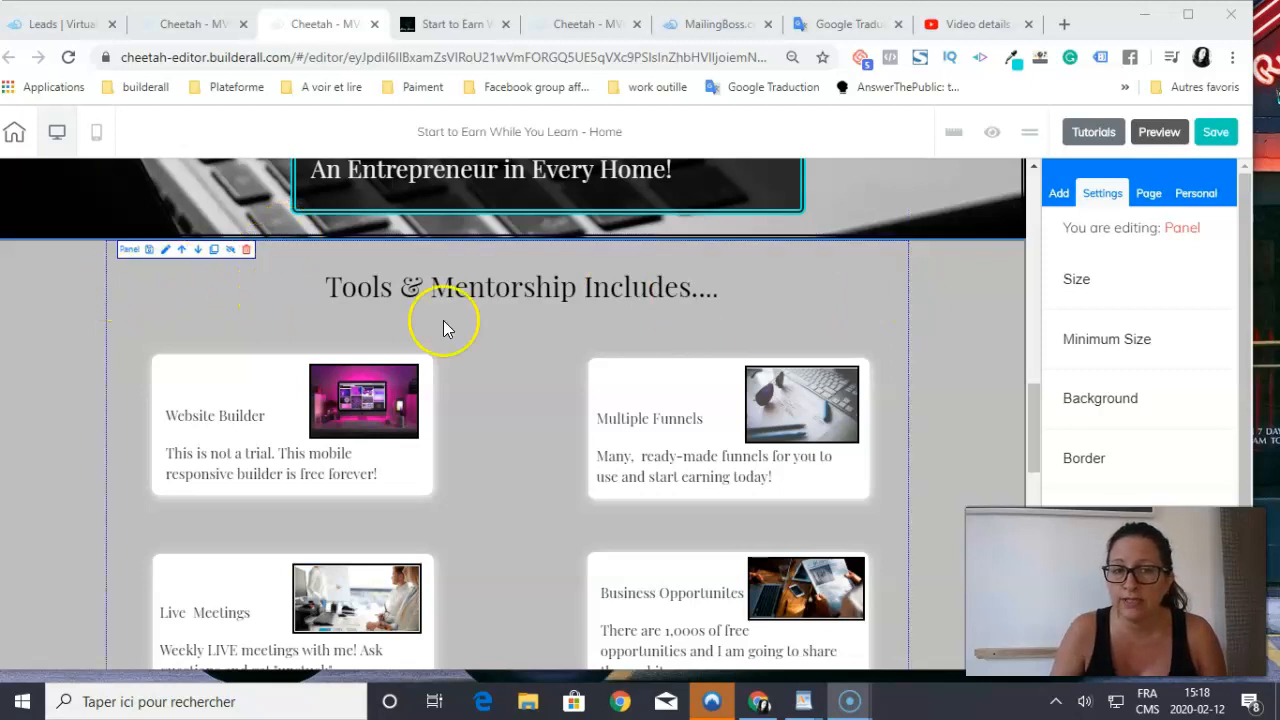
click(147, 252)
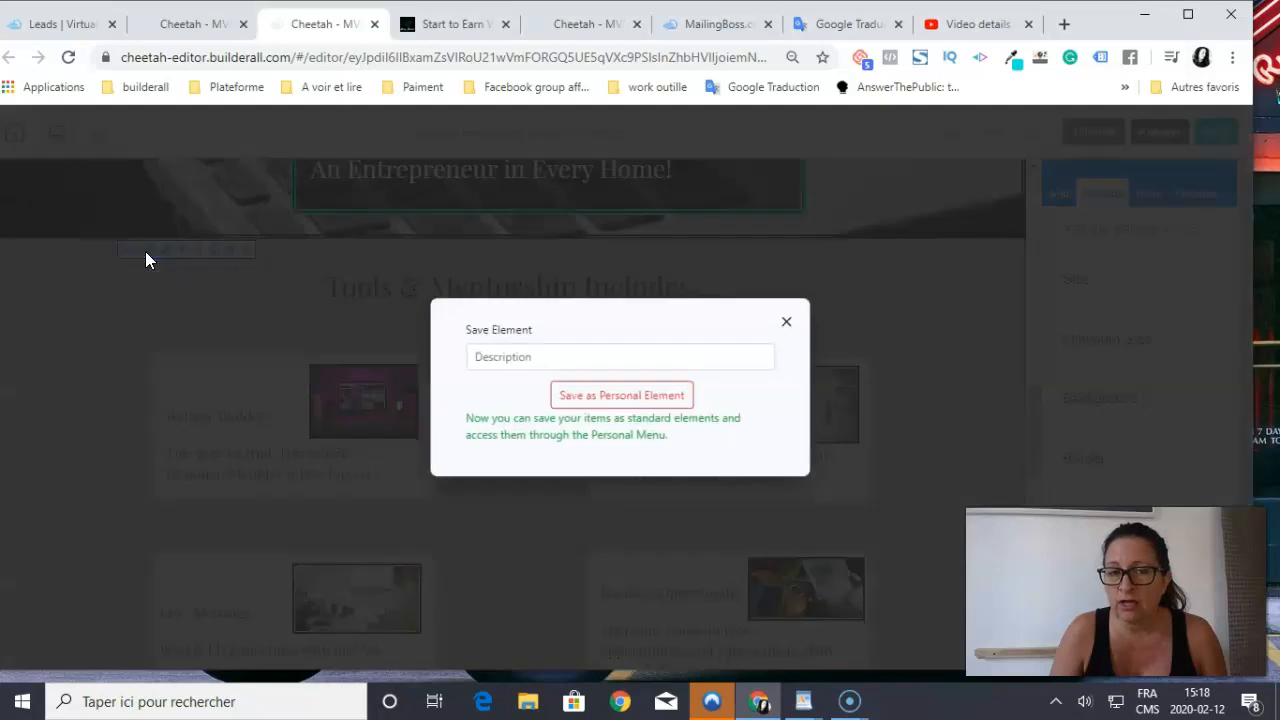
click(522, 356)
click(521, 358)
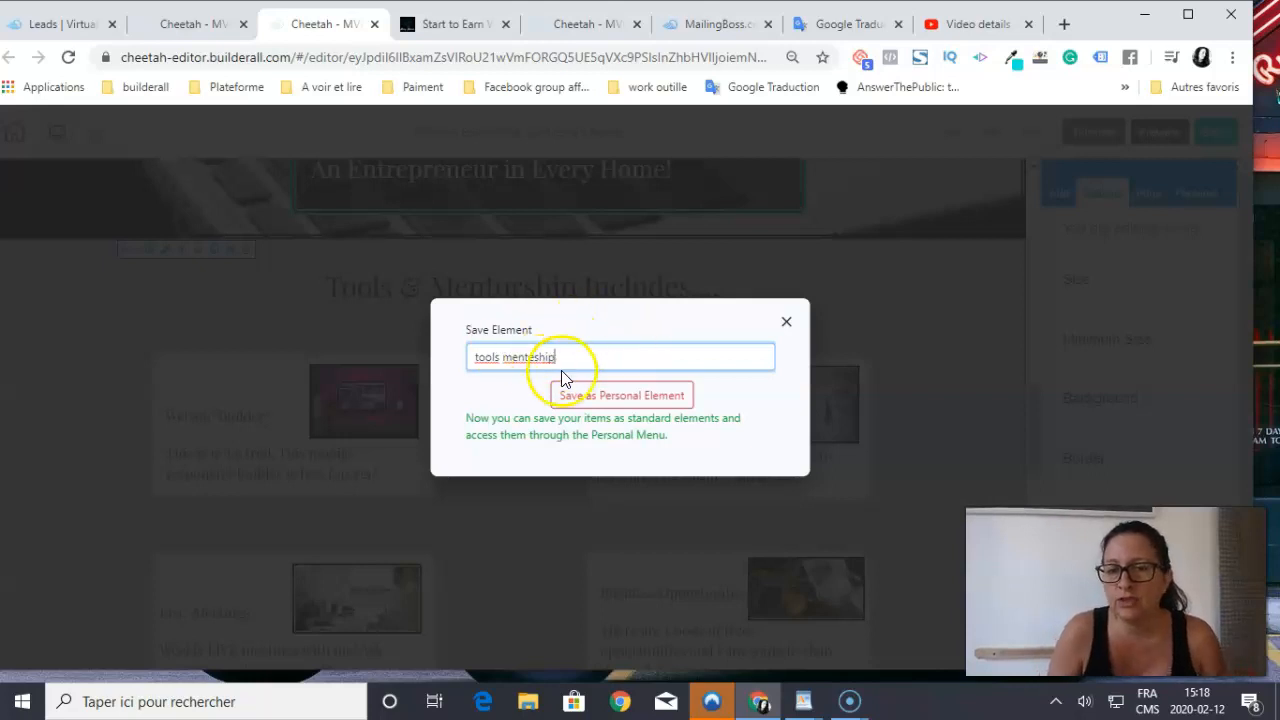
click(612, 400)
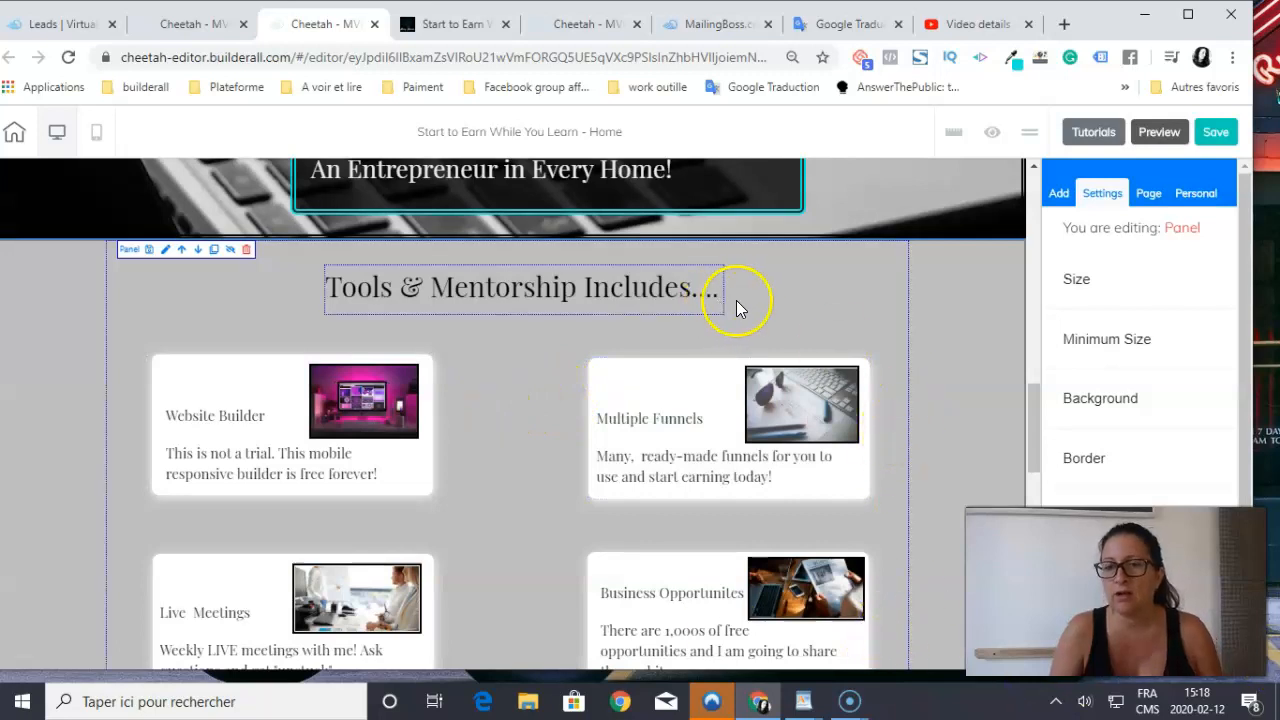
Look through the saved personal panels and elements for the new "tools menteship" entry
click(1190, 197)
click(1135, 224)
click(1077, 224)
click(1136, 224)
click(1073, 224)
click(1075, 270)
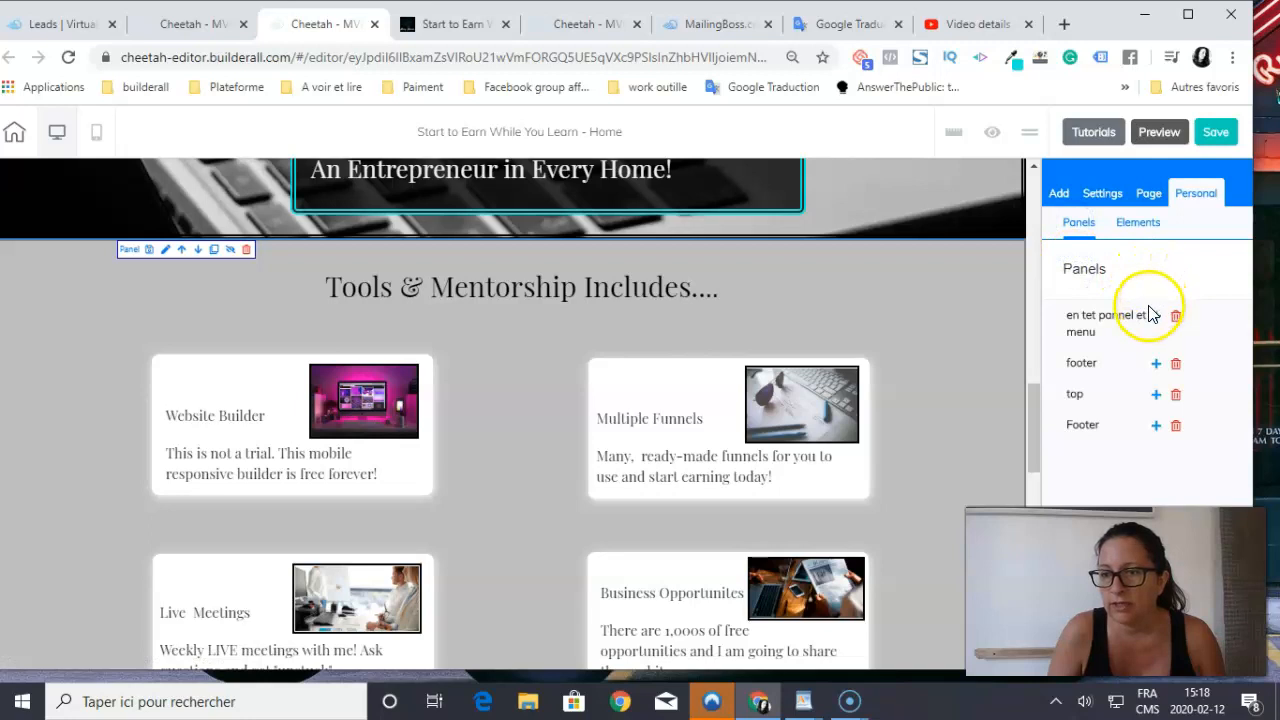
click(930, 276)
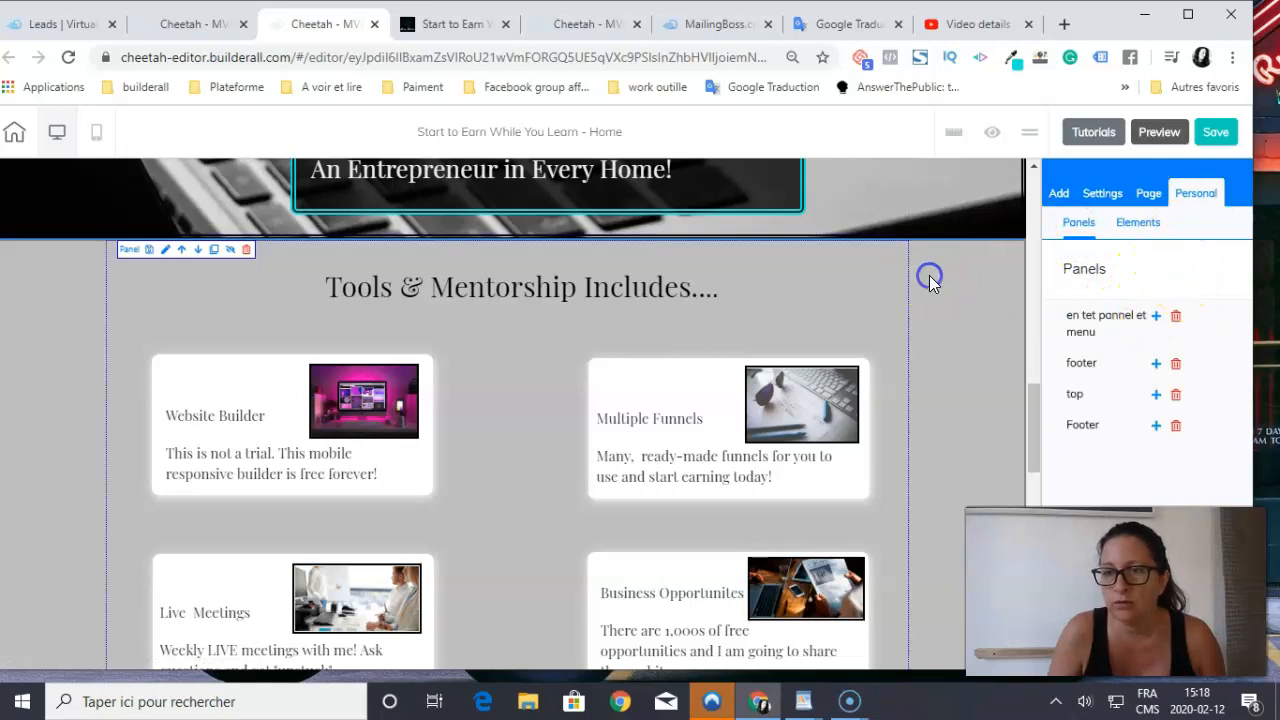
Reload the English page's editor and check its personal panels list for "tools menteship"
click(69, 59)
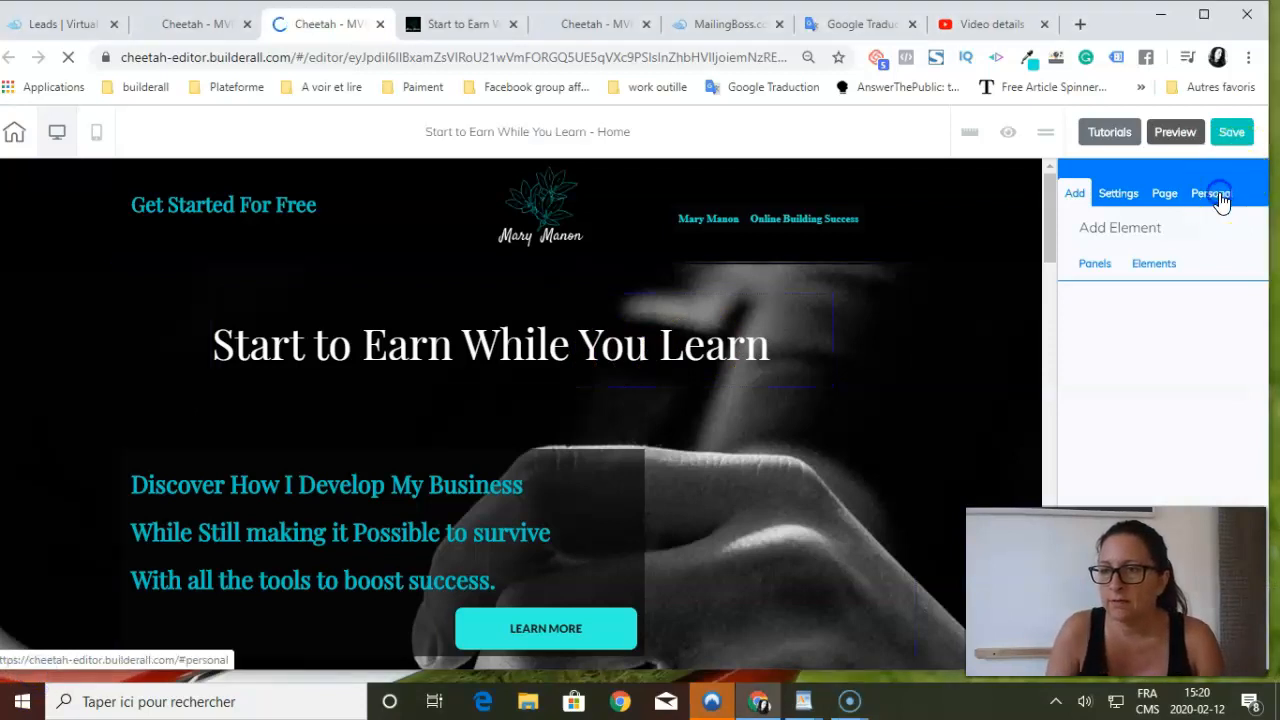
click(1219, 198)
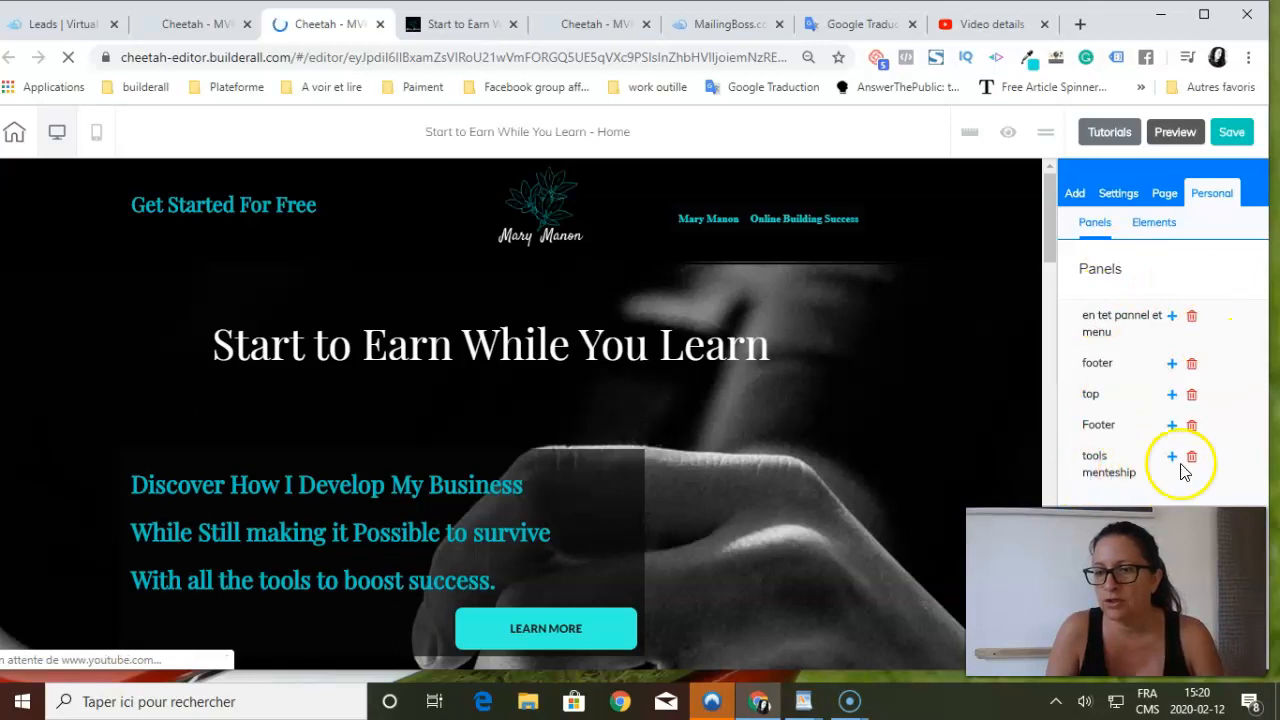
click(1076, 194)
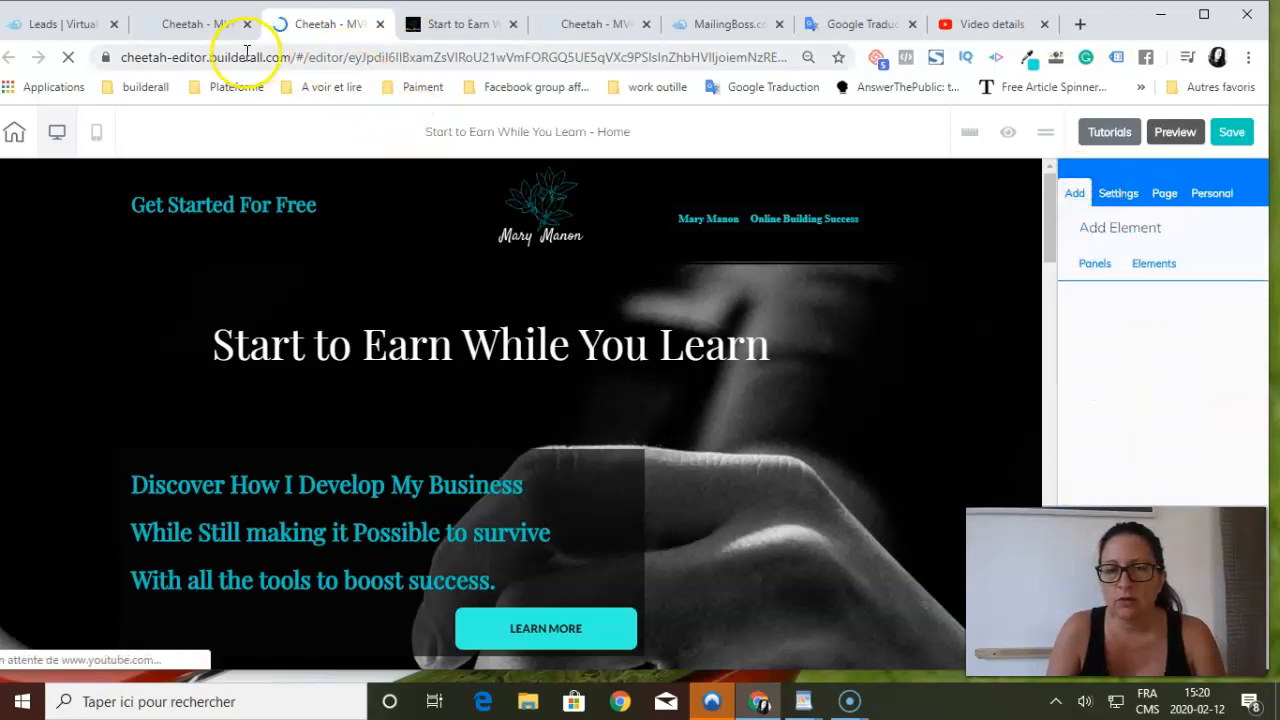
Switch to the French page's editor, look for "tools menteship" among its personal panels, and reload the editor
click(583, 26)
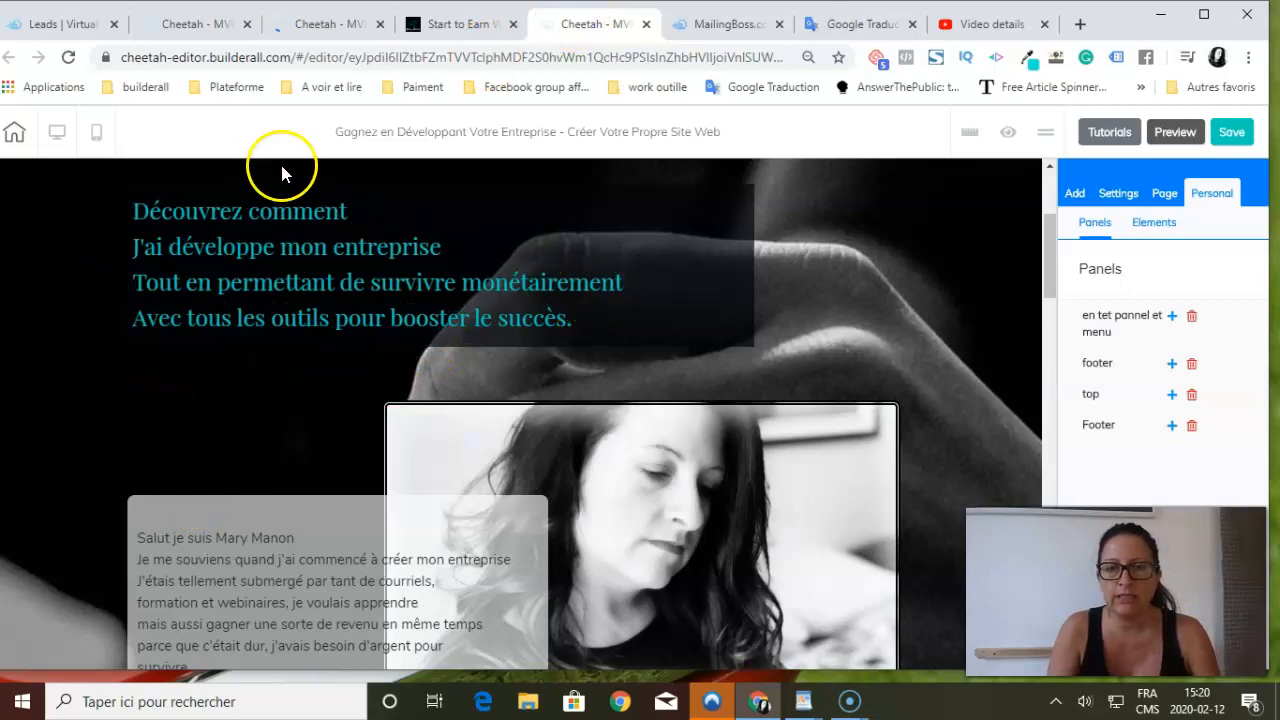
scroll(430, 270, up, 3)
scroll(646, 271, down, 15)
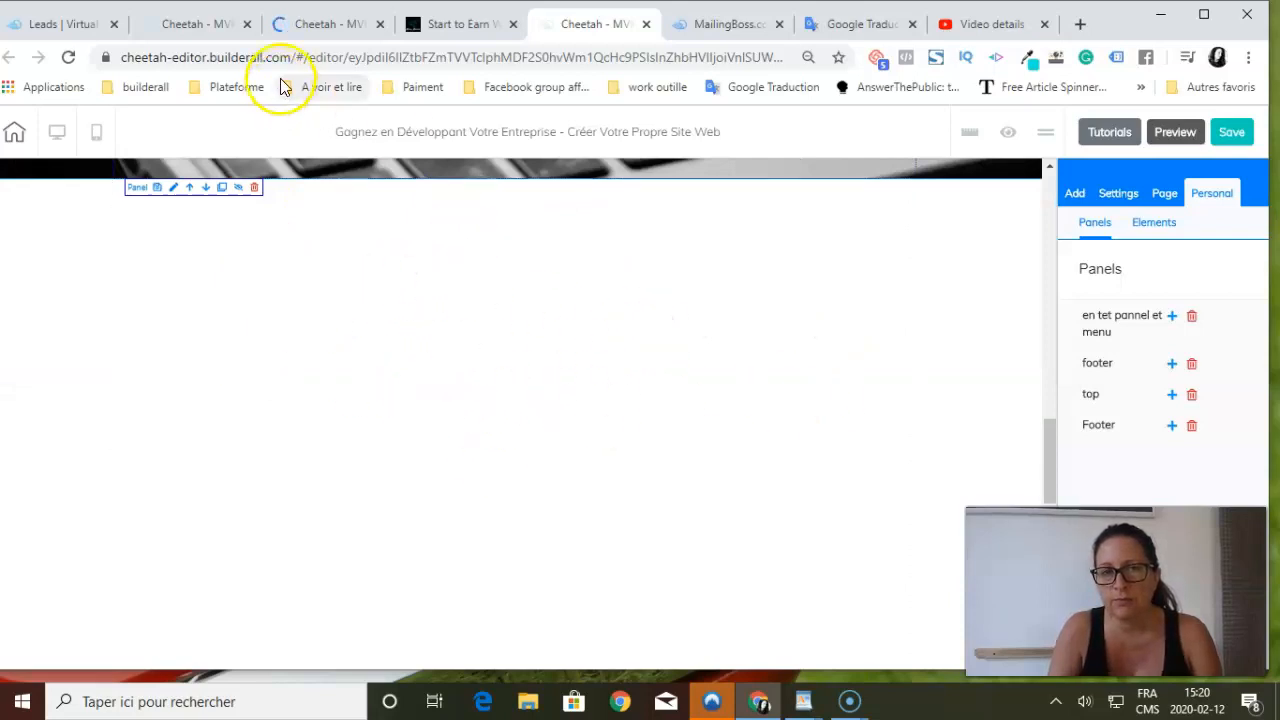
scroll(537, 456, up, 1)
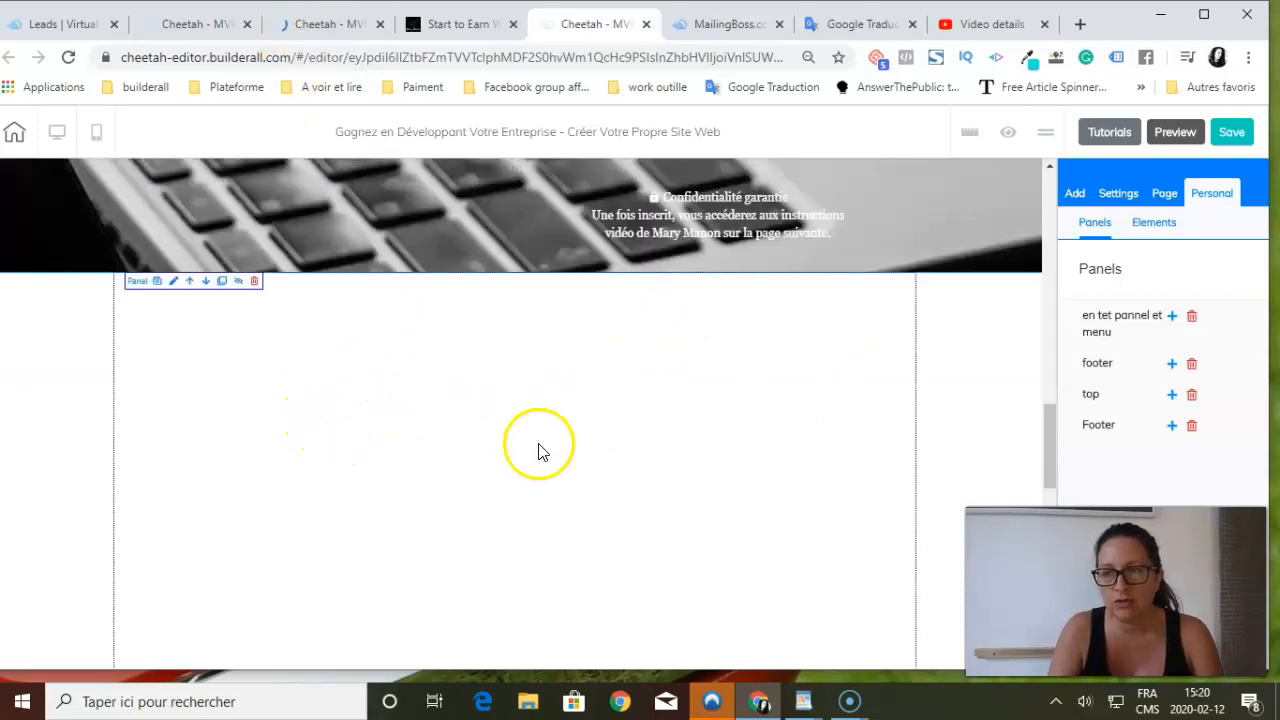
click(1074, 193)
click(1213, 194)
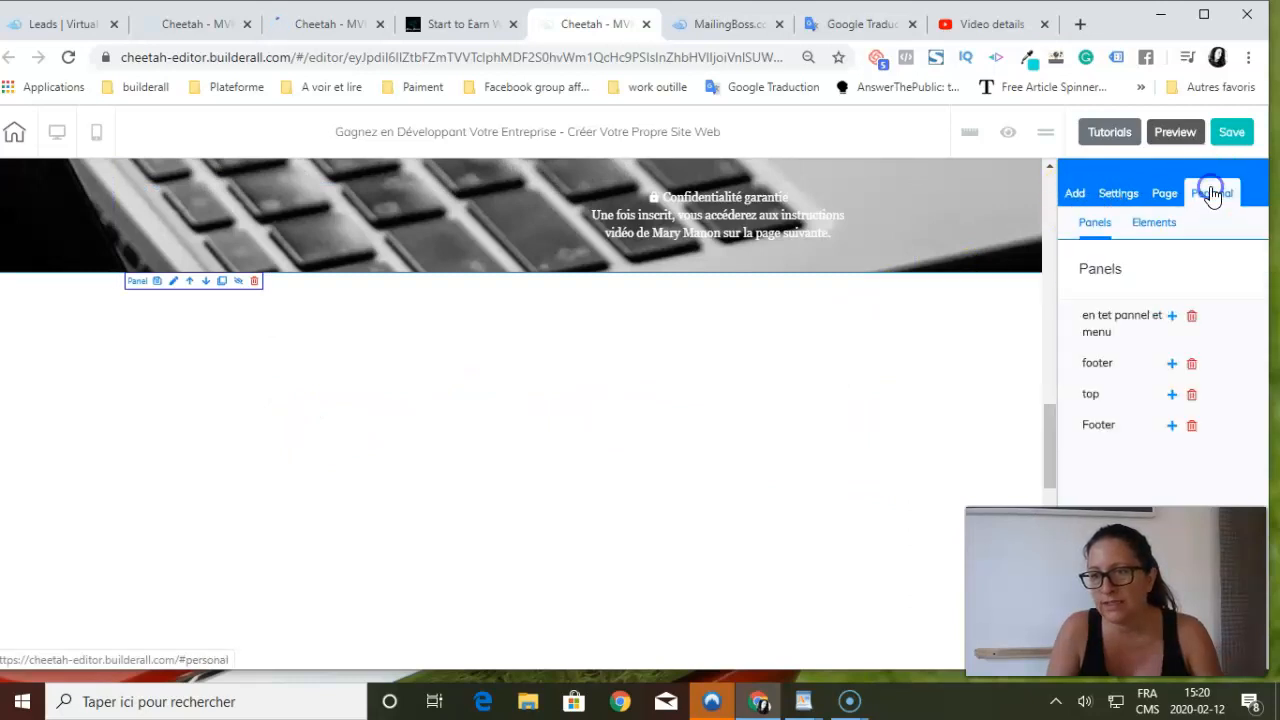
click(1101, 277)
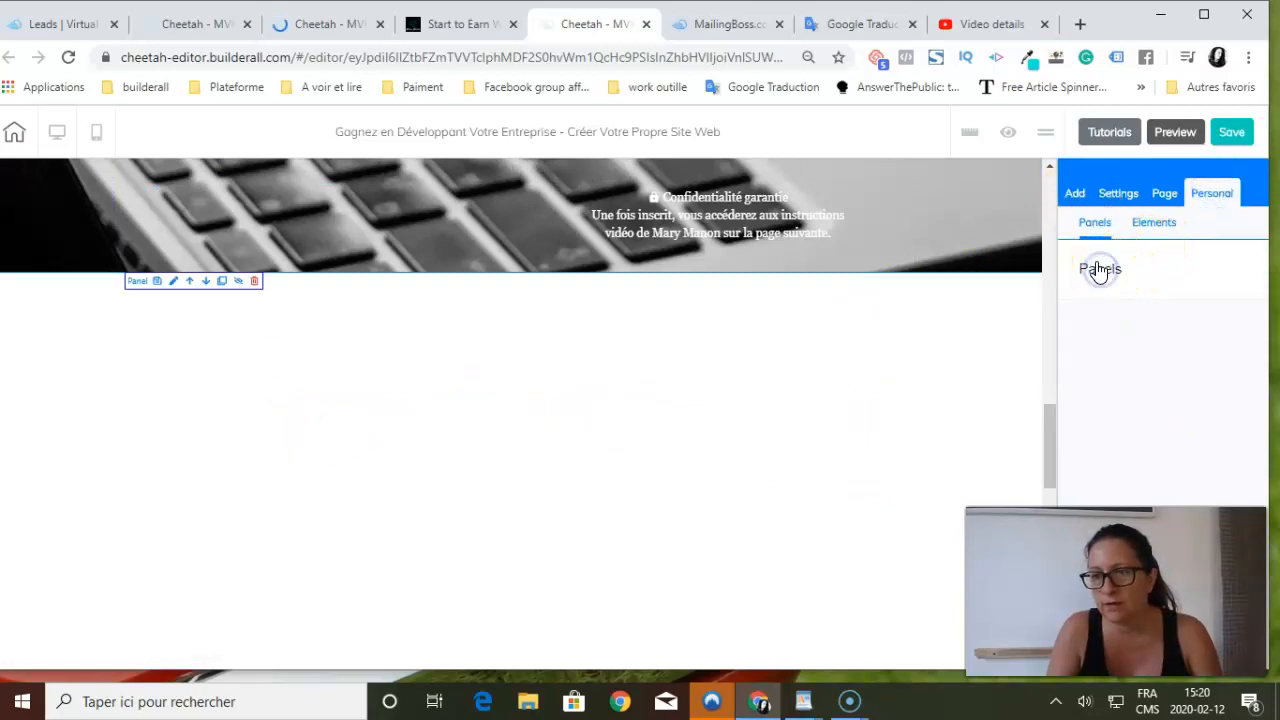
click(1107, 271)
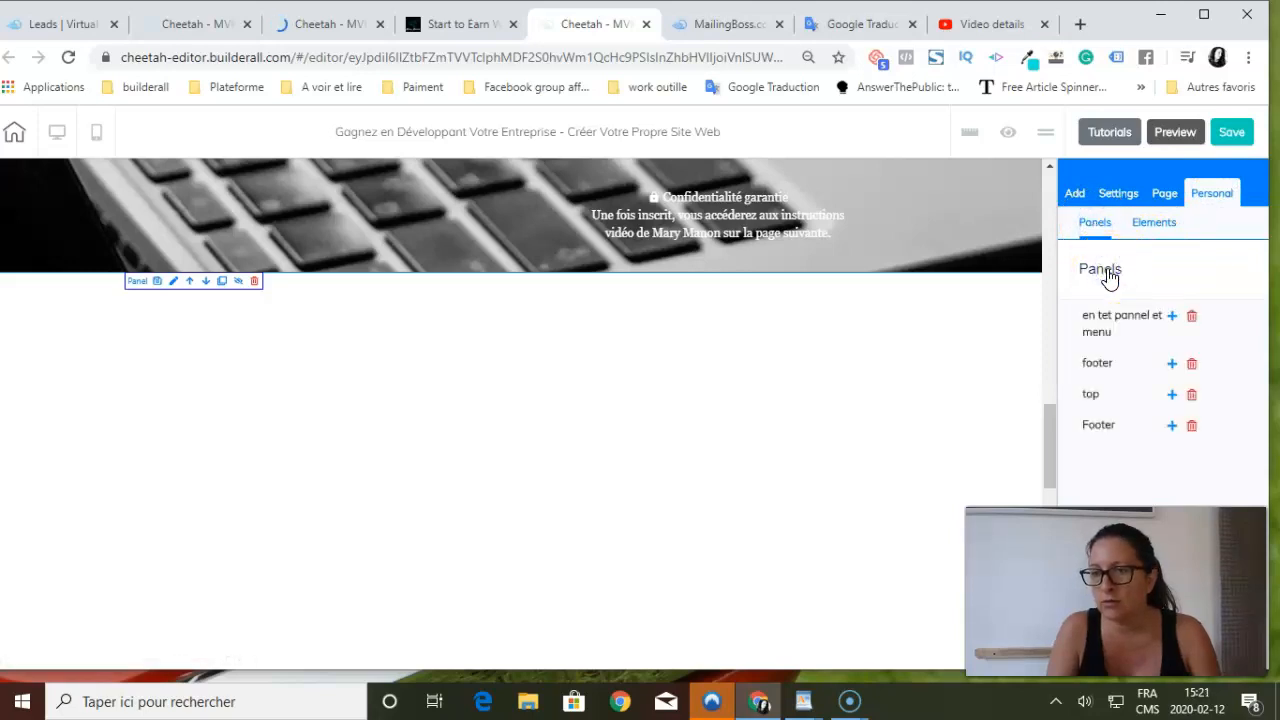
click(1109, 278)
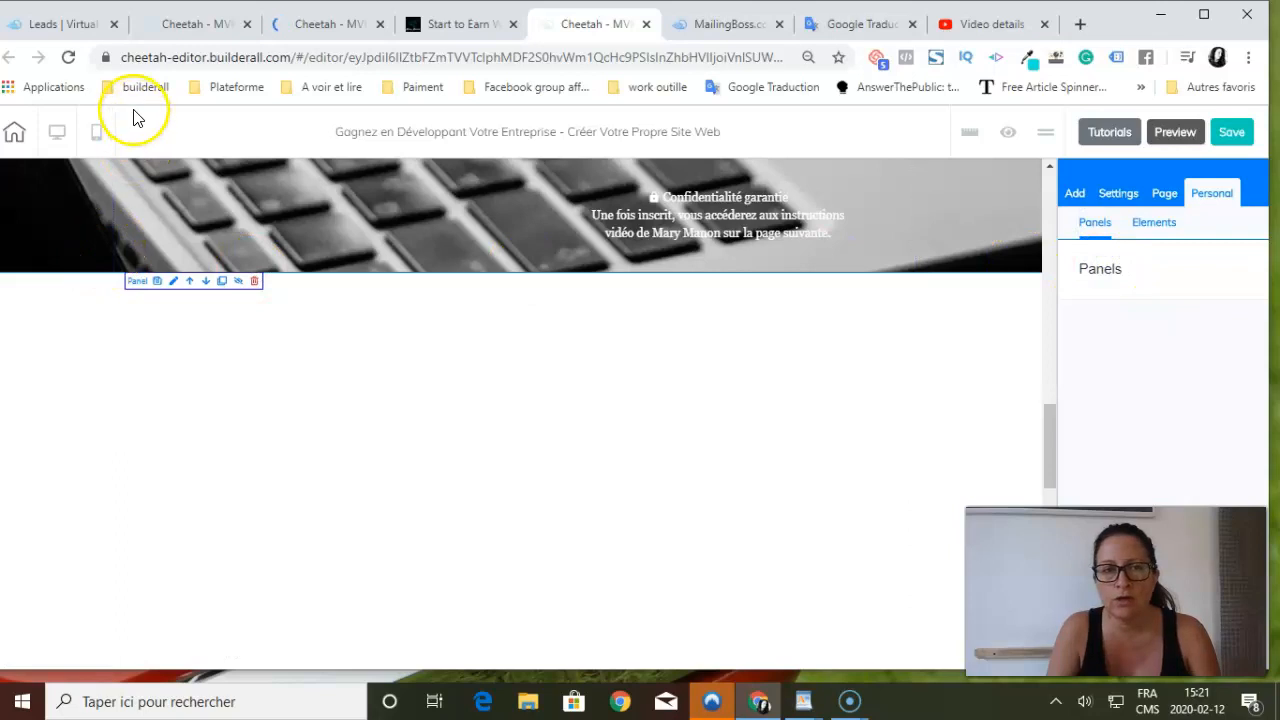
click(69, 60)
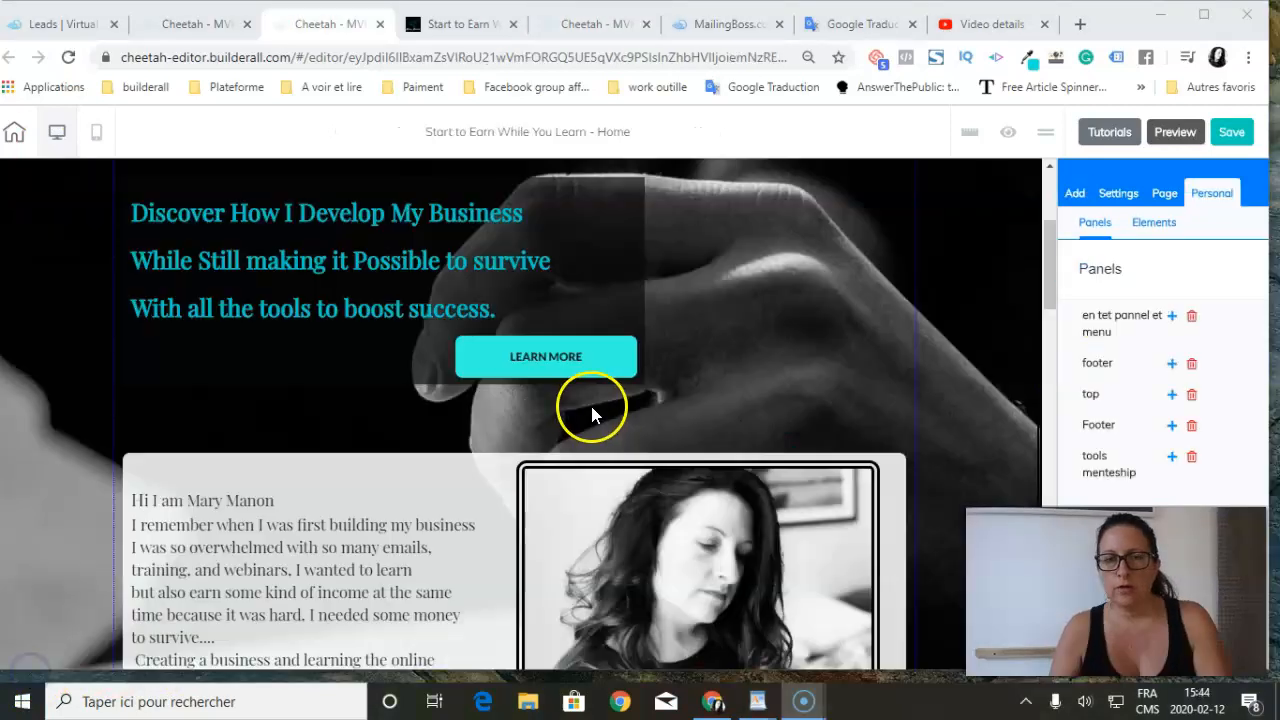
Review the English Tools & Mentorship section, and add the saved "tools menteship" panel to the French page from the personal panels
scroll(435, 360, down, 2)
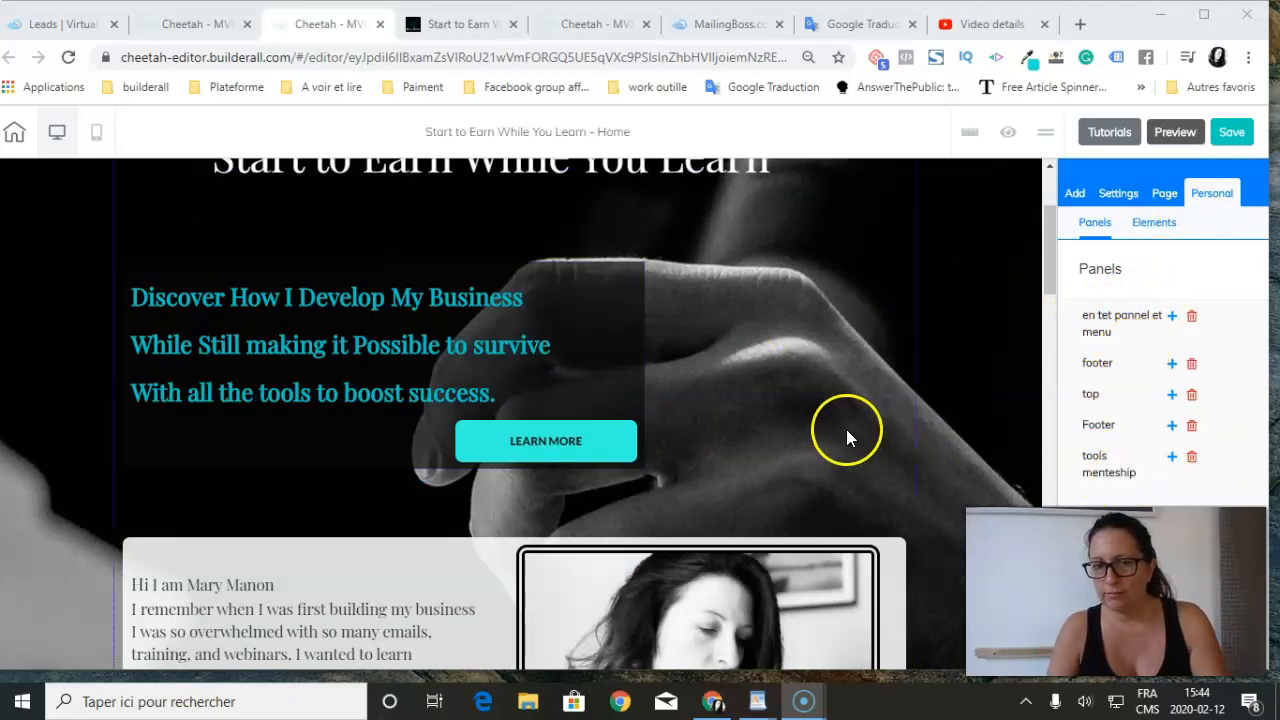
scroll(846, 429, down, 10)
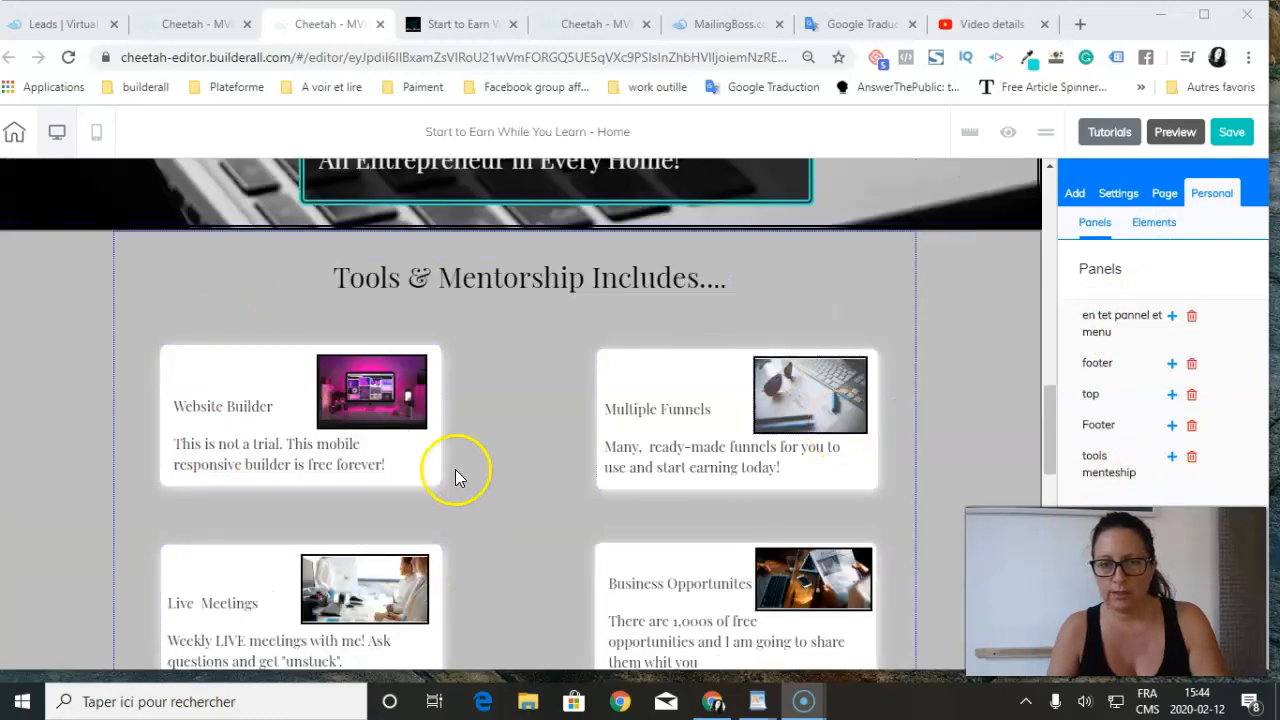
scroll(535, 520, up, 3)
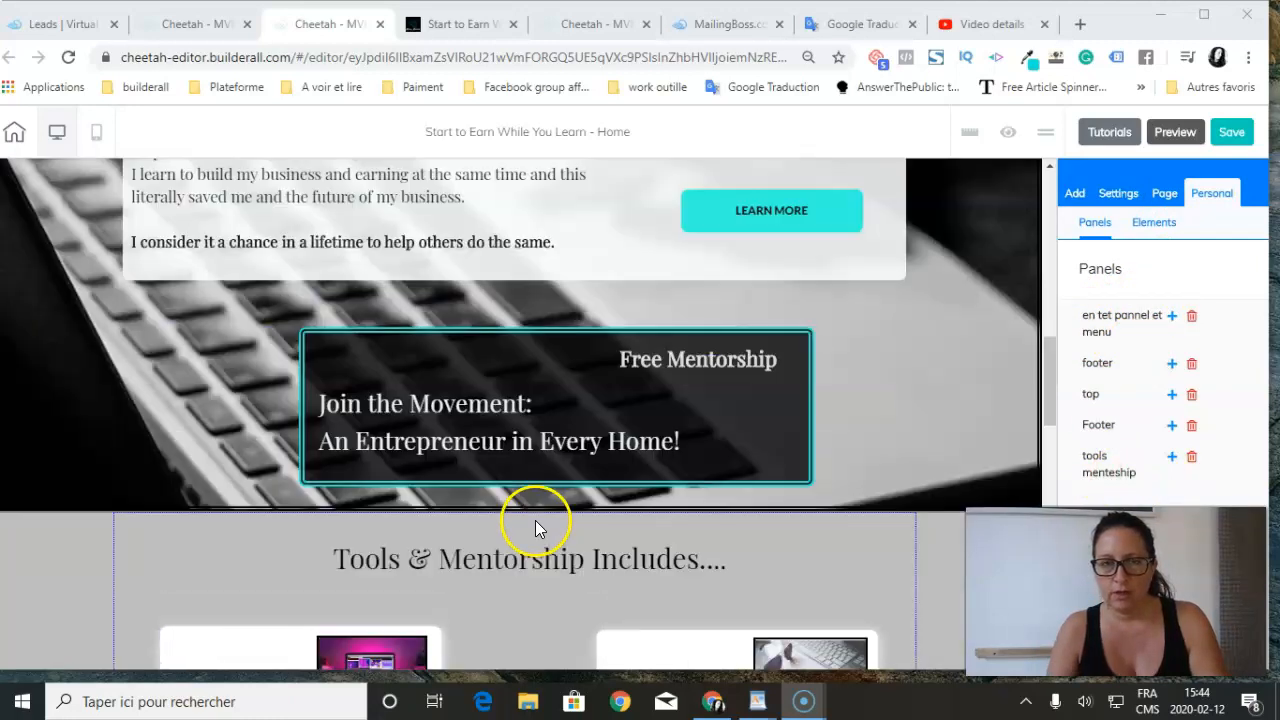
click(588, 28)
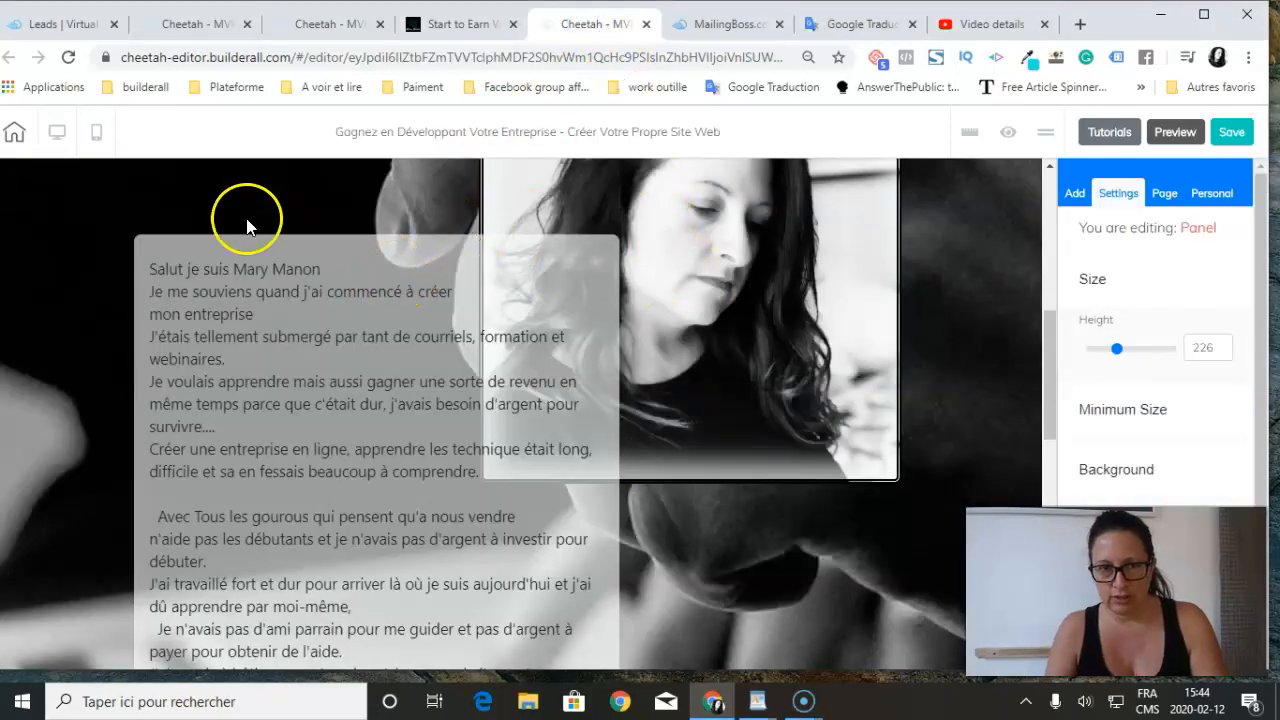
scroll(364, 266, down, 10)
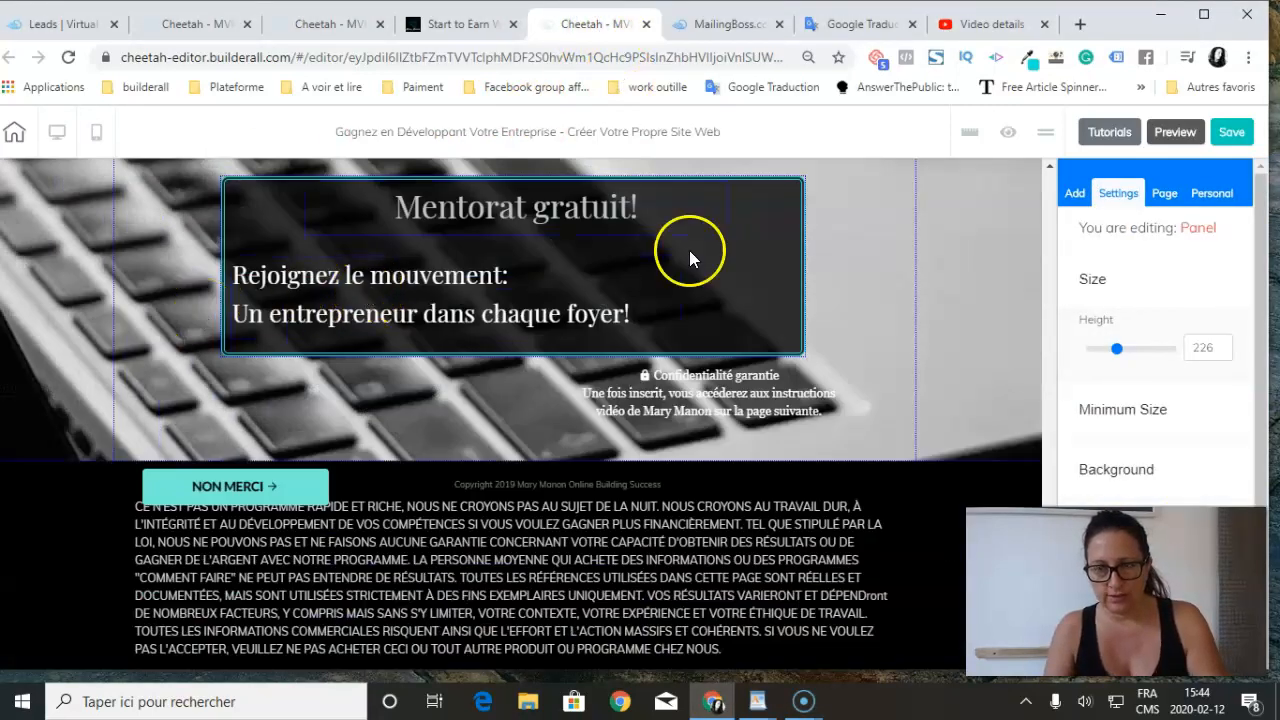
click(1075, 194)
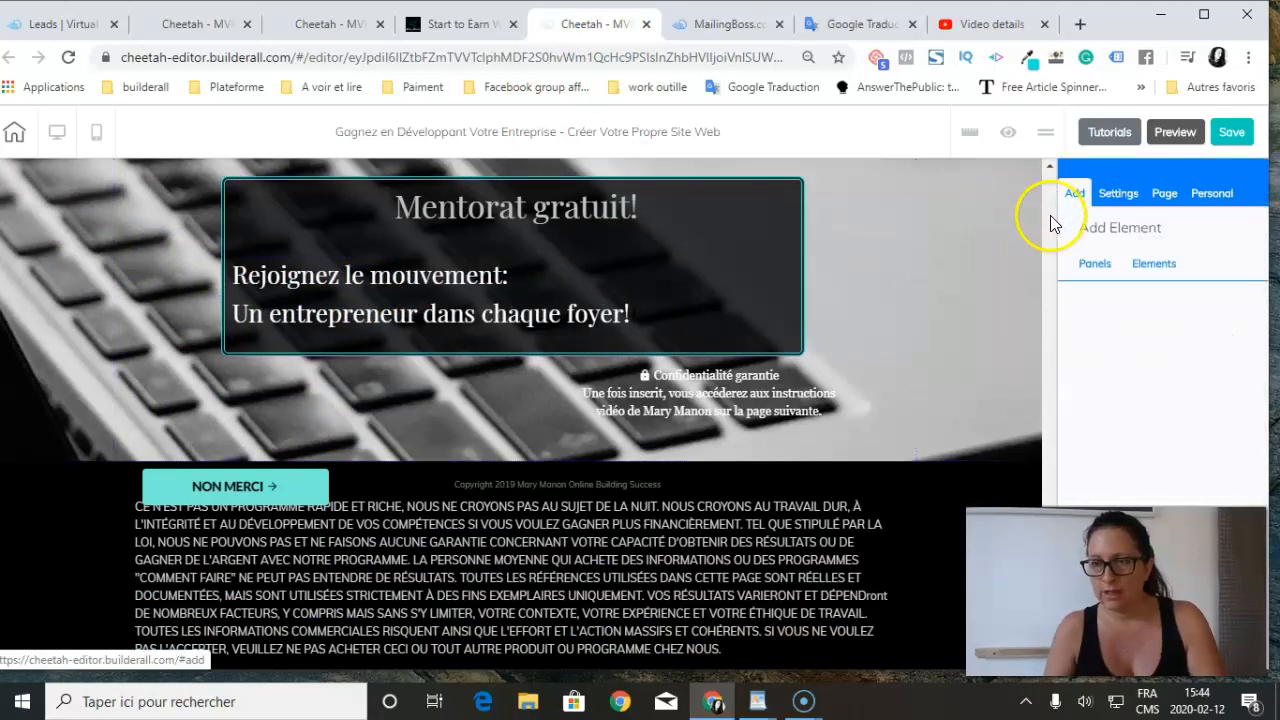
click(1213, 195)
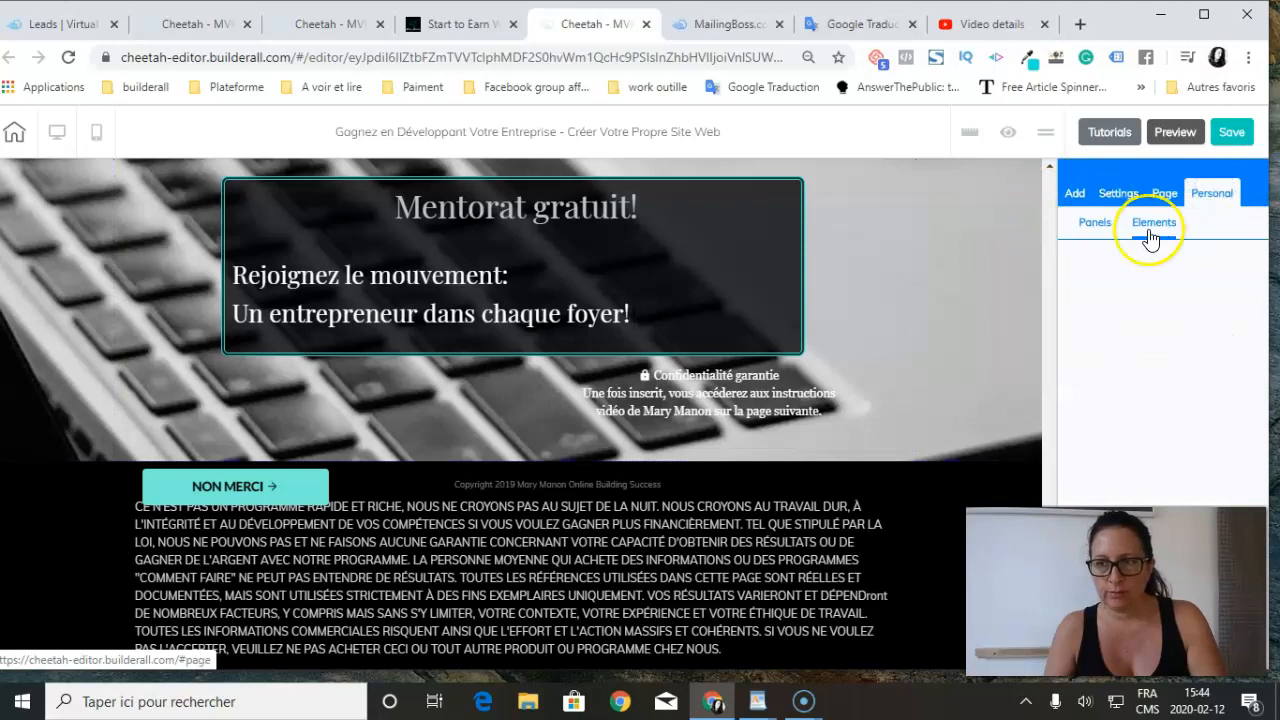
click(1101, 228)
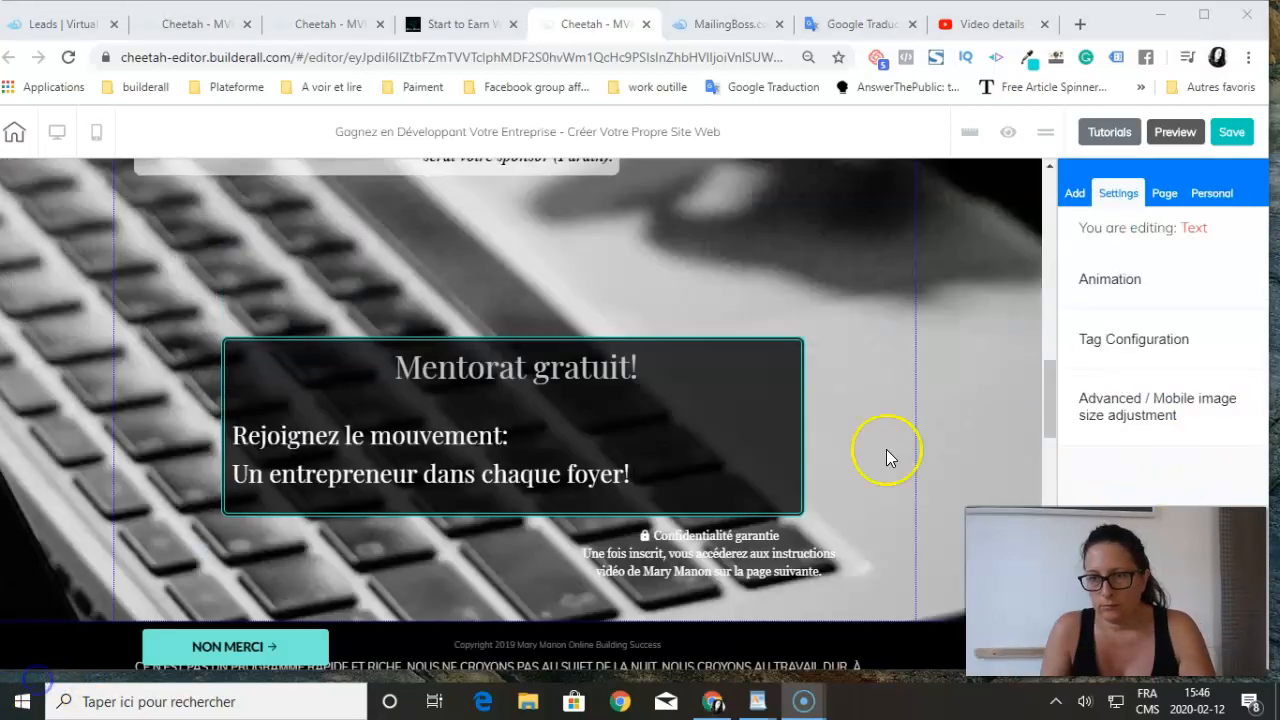
Move the inserted Tools & Mentorship panel above the black disclaimer footer on the French page
scroll(886, 455, down, 7)
scroll(900, 457, up, 2)
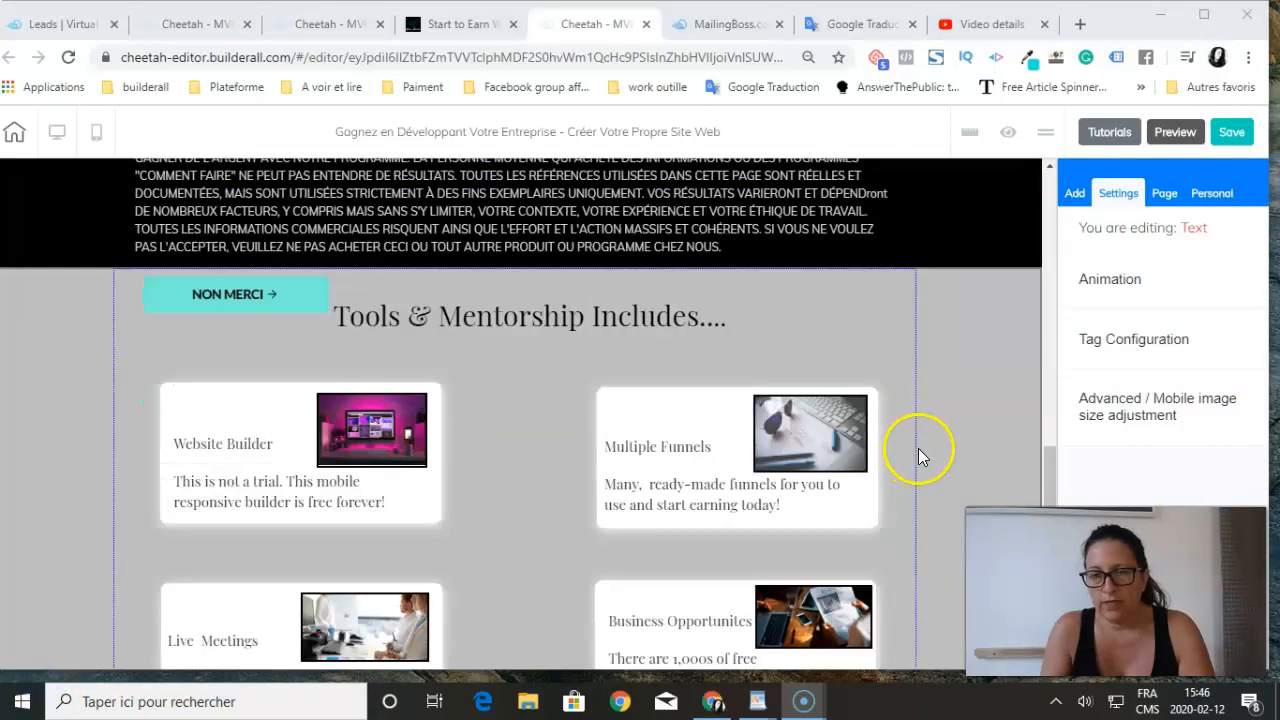
scroll(946, 391, up, 2)
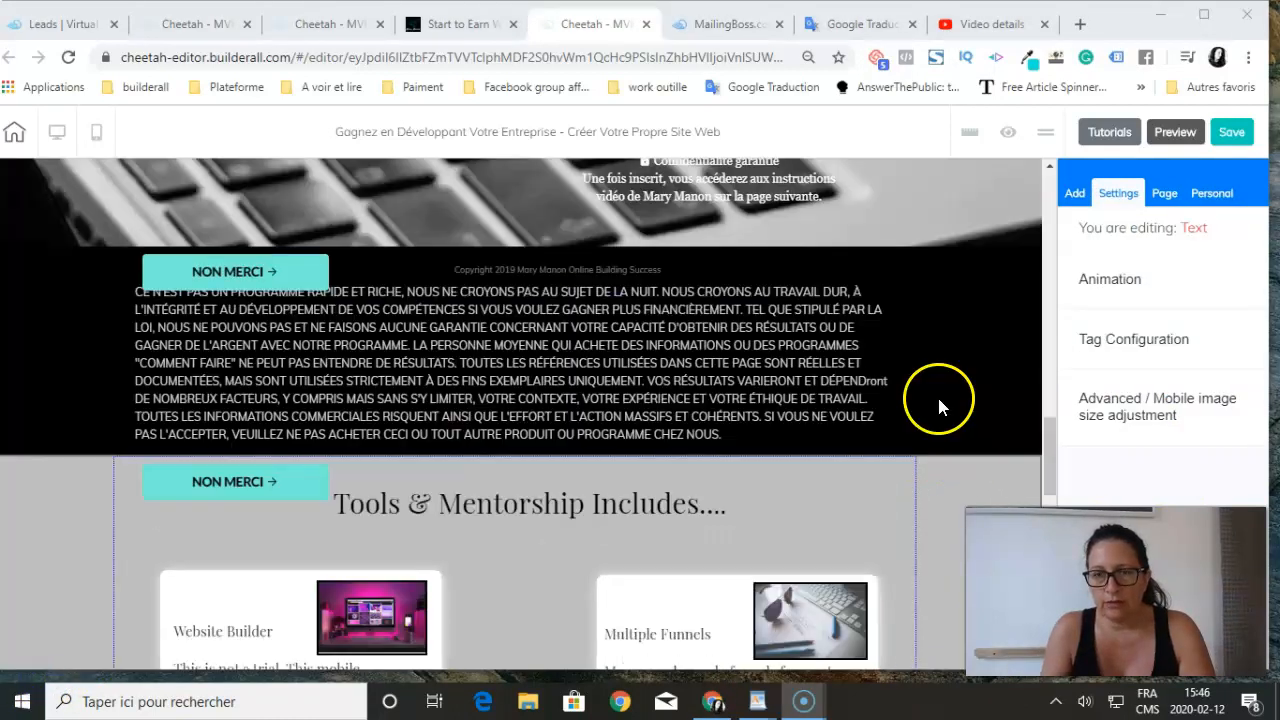
click(116, 270)
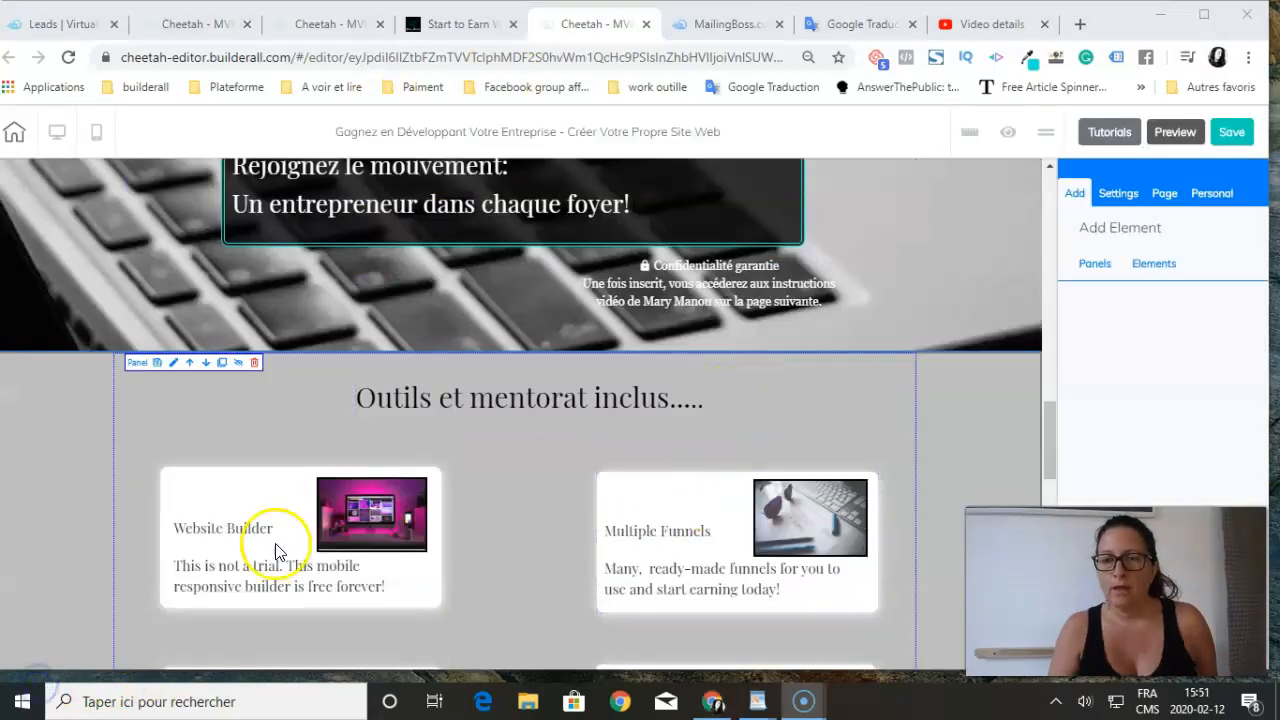
Switch to the published English page and view the Website Builder card's text in the Tools & Mentorship section
scroll(729, 400, up, 3)
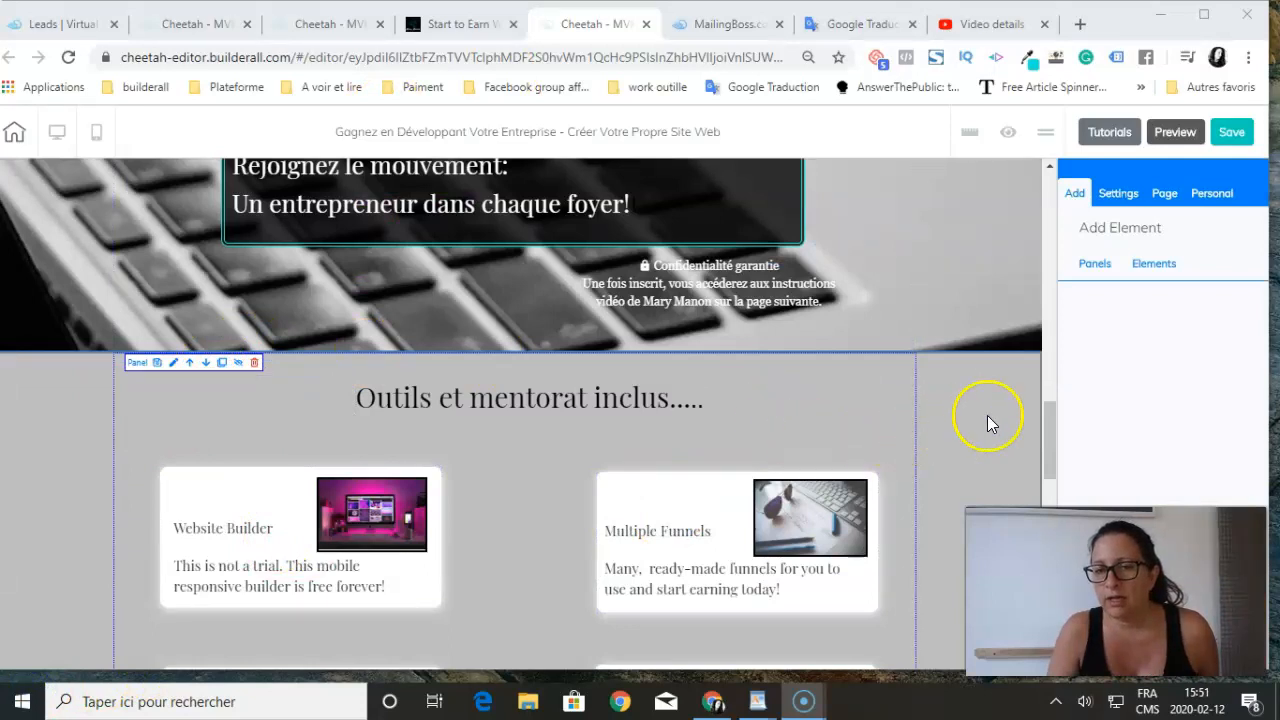
click(449, 28)
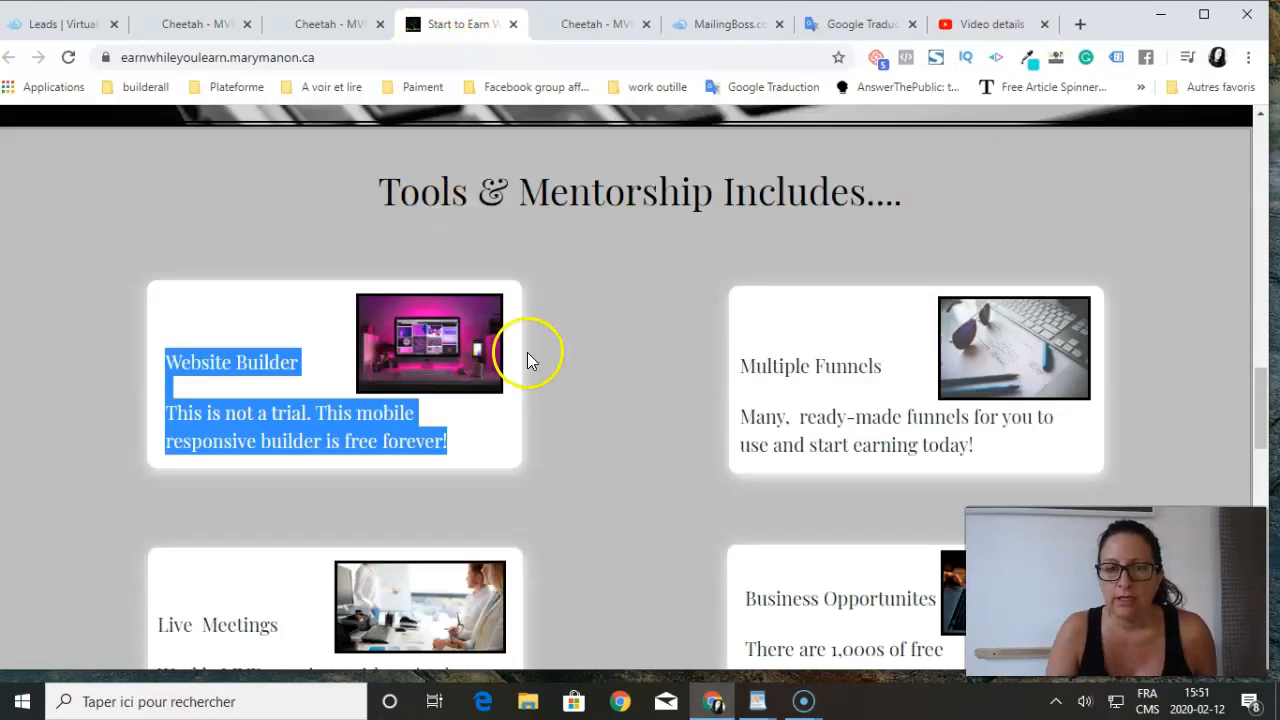
click(481, 434)
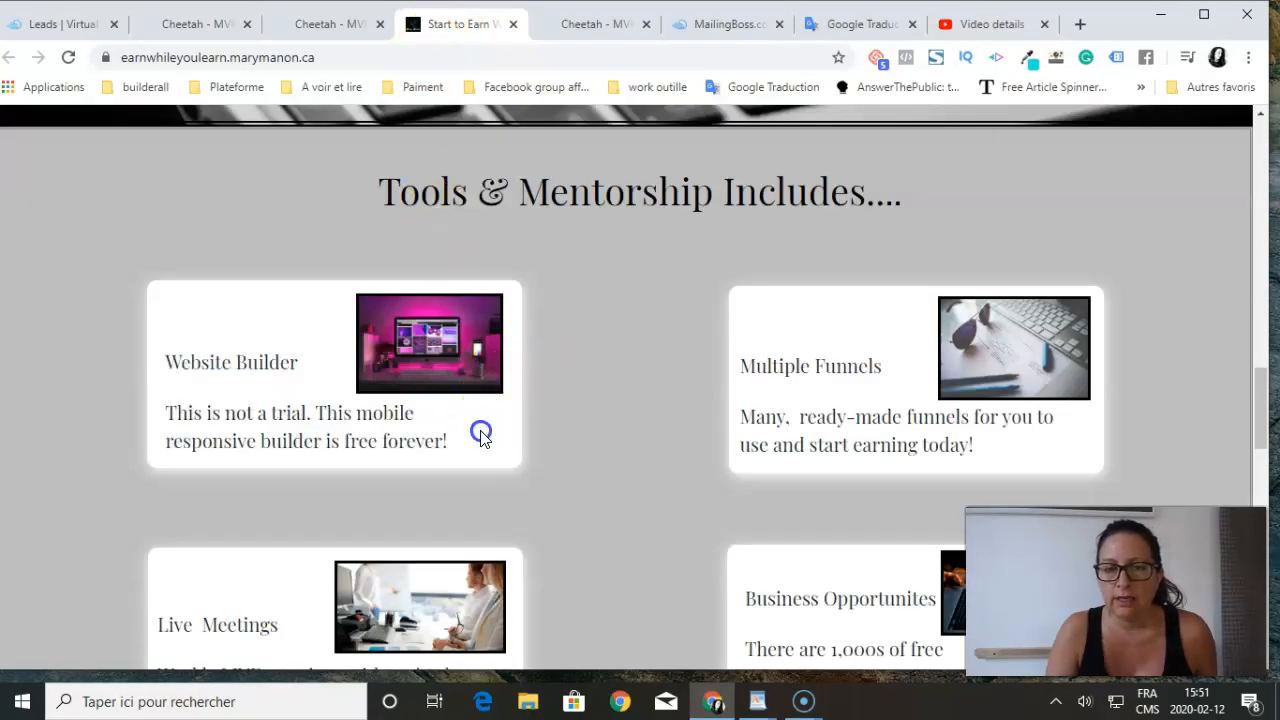
Copy the Website Builder card's title and description from the published English page and translate them into French in Google Translate
drag(472, 445, 175, 362)
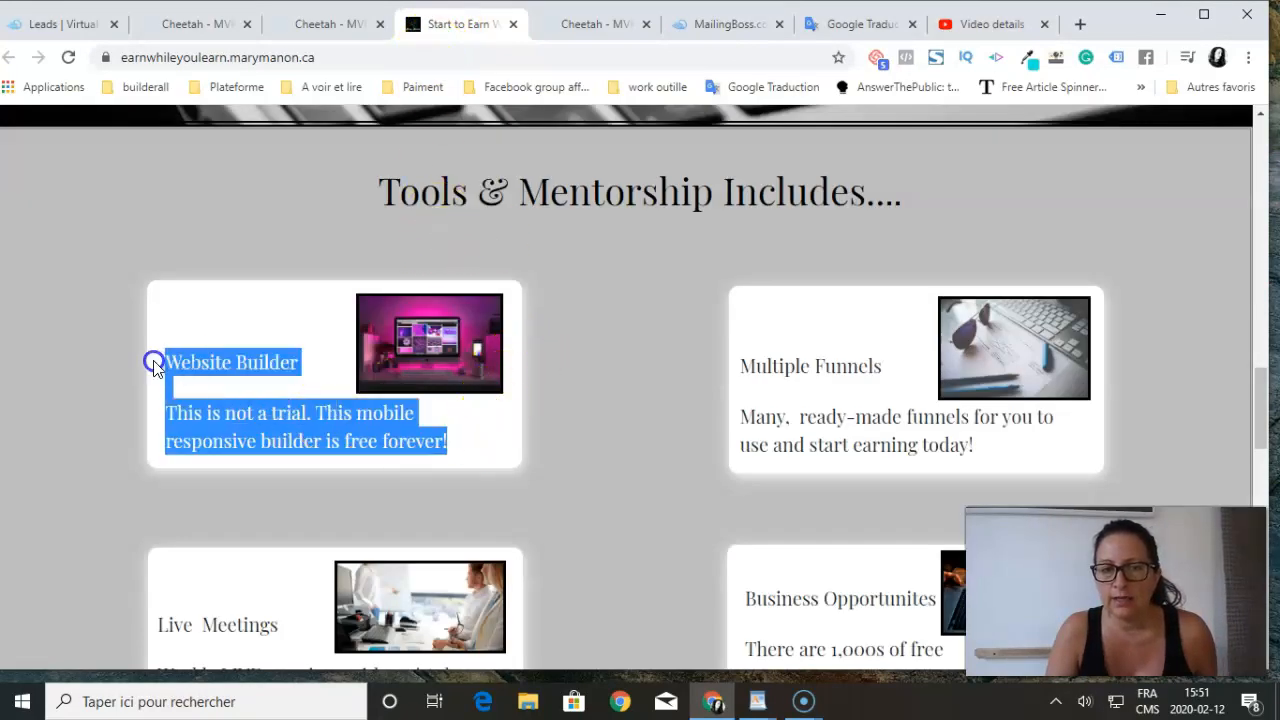
right_click(212, 363)
click(243, 380)
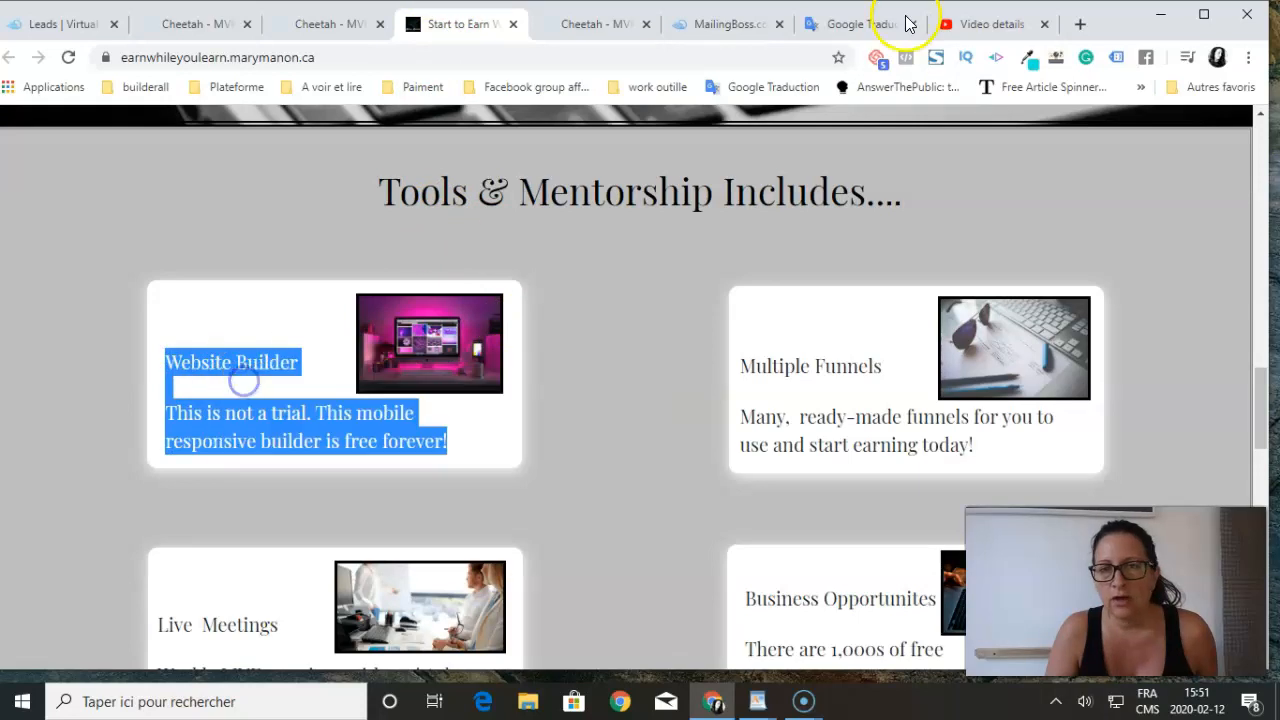
click(862, 24)
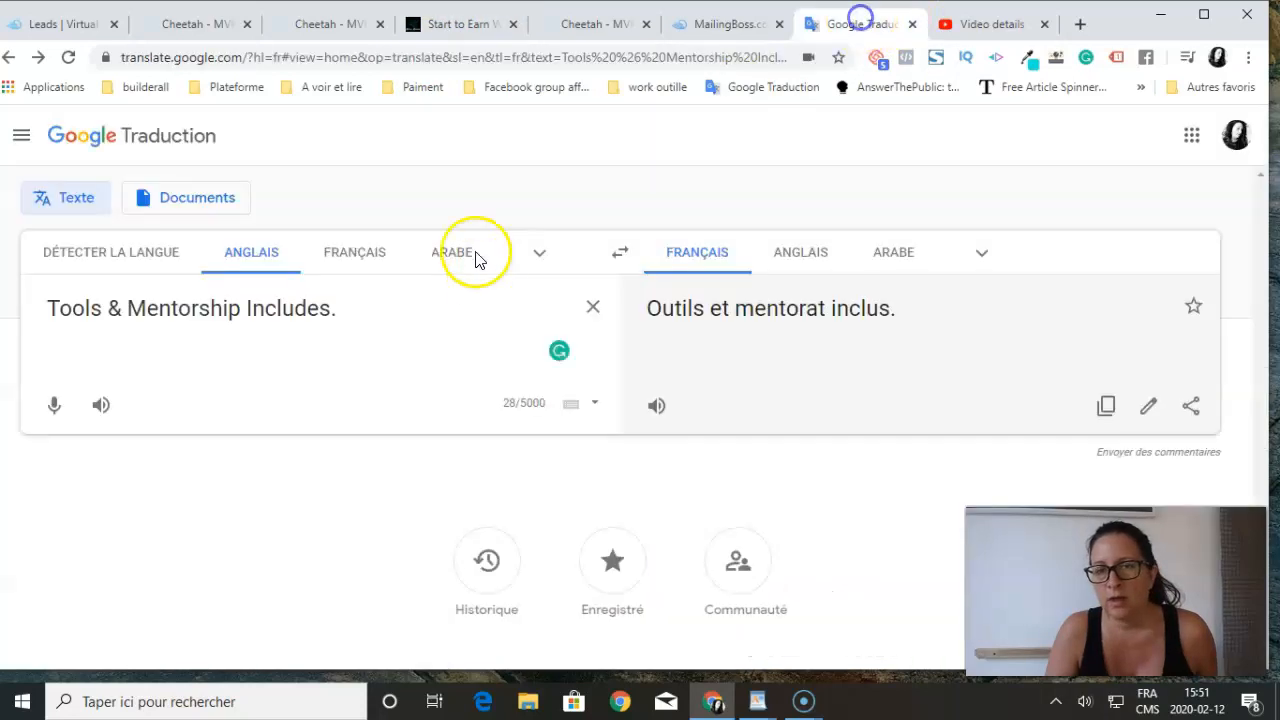
click(593, 307)
right_click(284, 311)
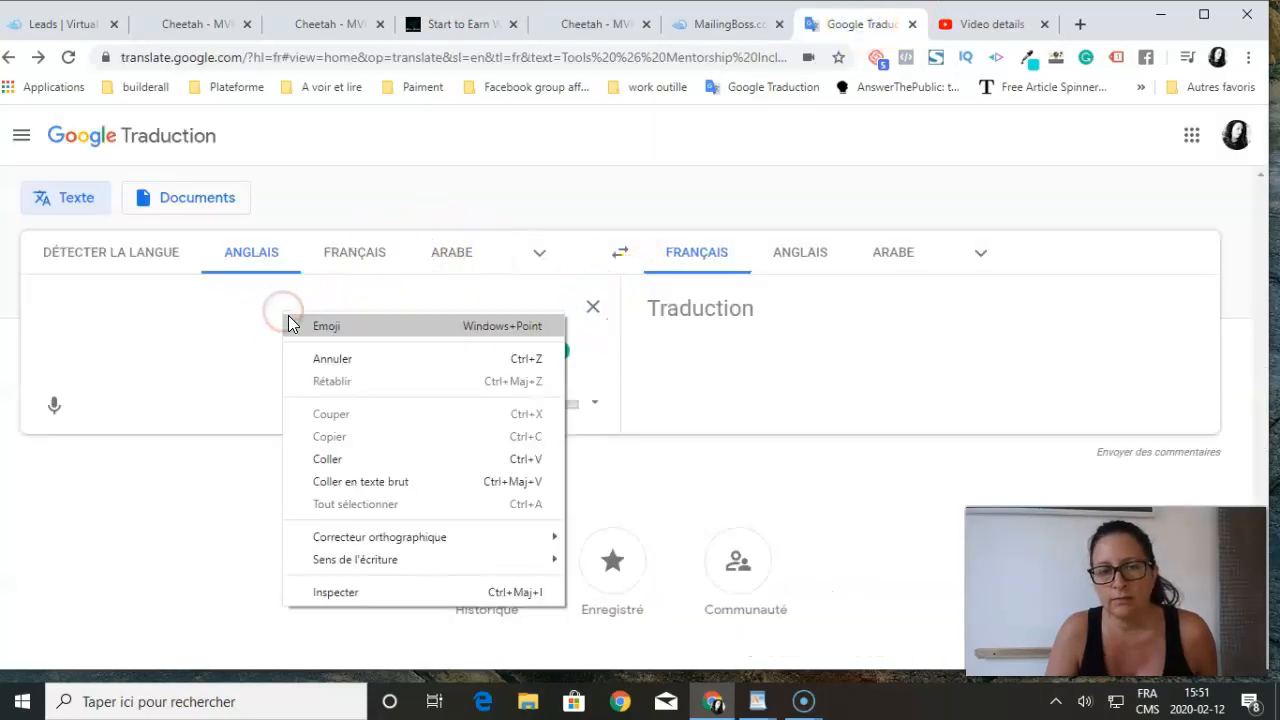
click(342, 459)
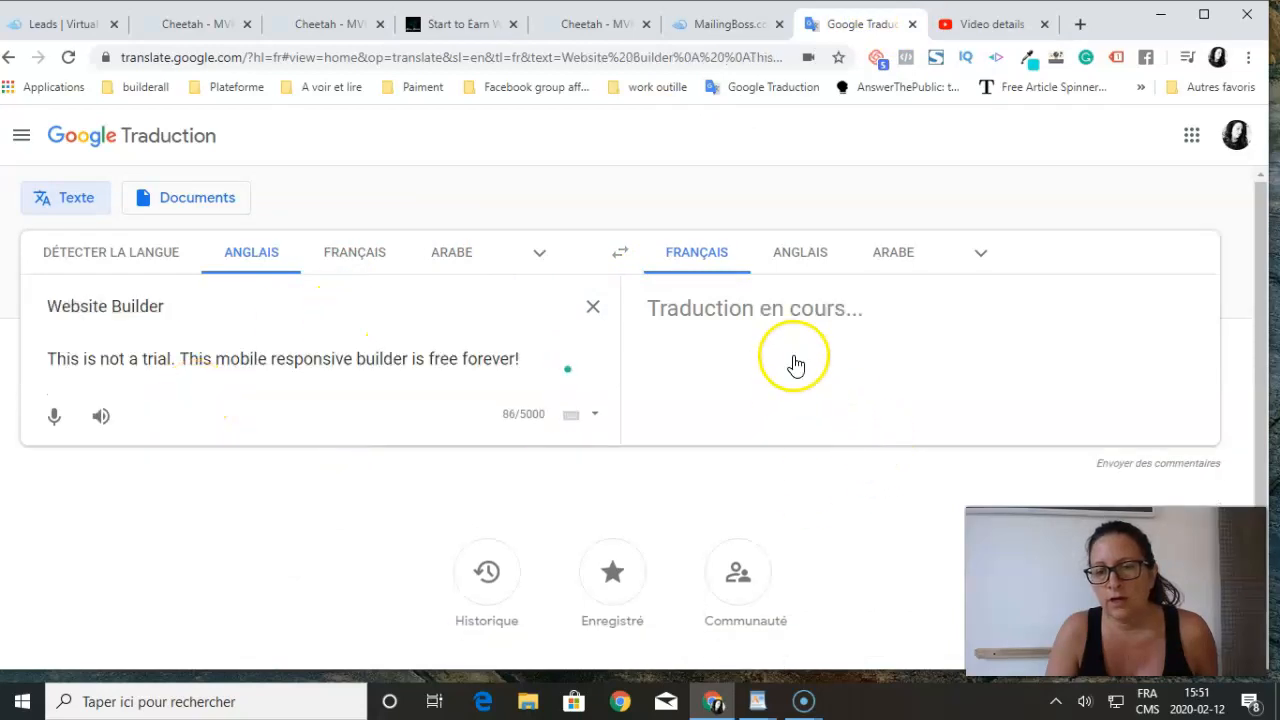
Copy the French translation starting "Générateur de site Web" and replace the Website Builder card's text with it in the French page's editor
drag(780, 397, 633, 310)
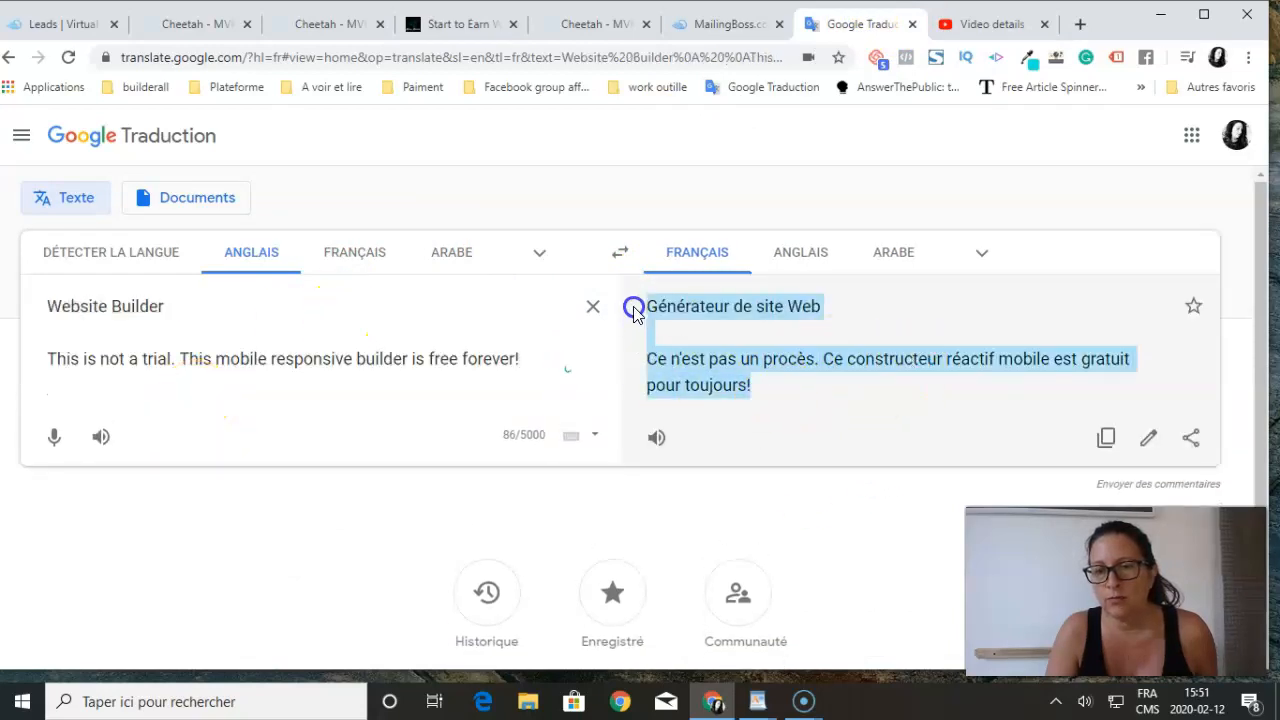
right_click(658, 312)
click(704, 316)
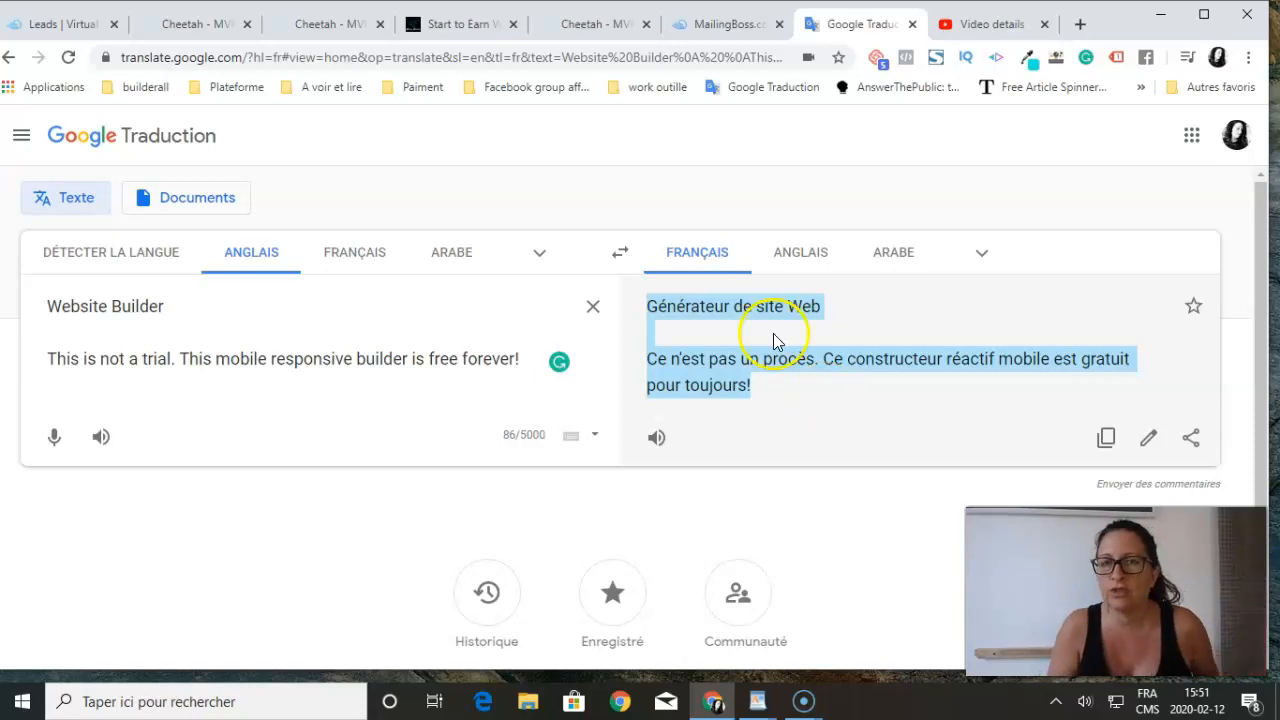
click(598, 24)
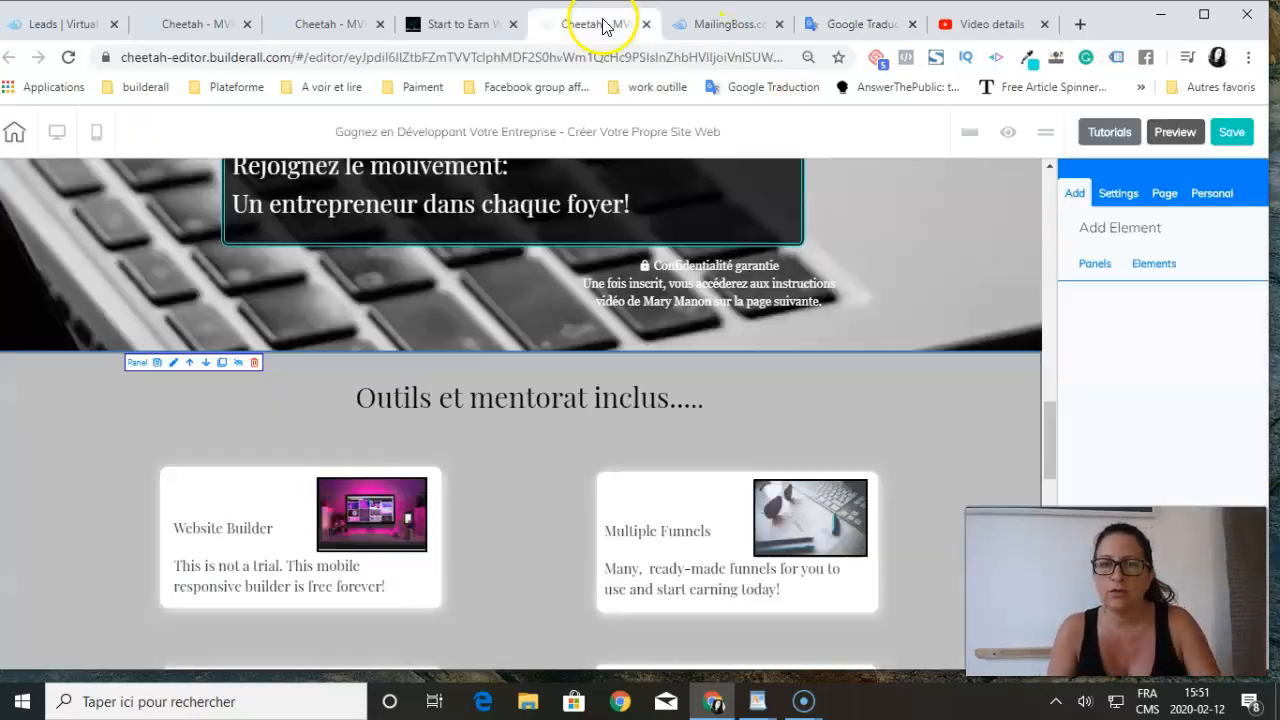
scroll(390, 645, down, 1)
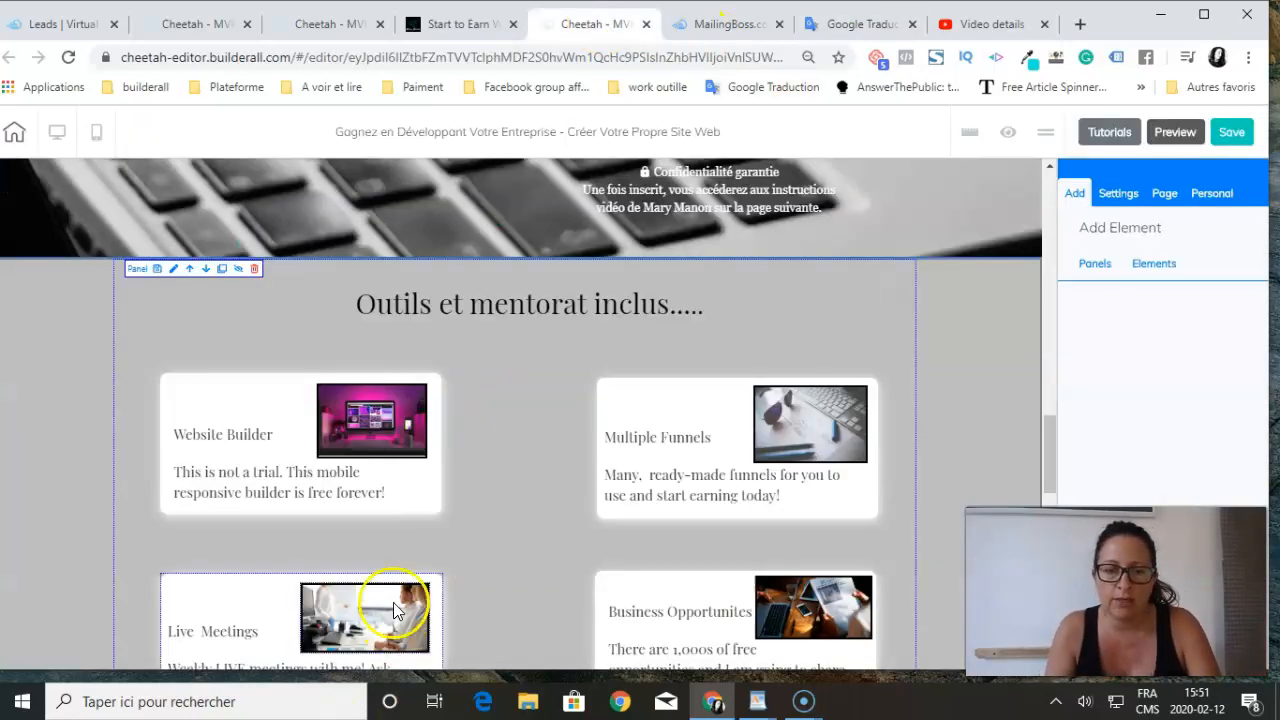
click(360, 495)
click(391, 488)
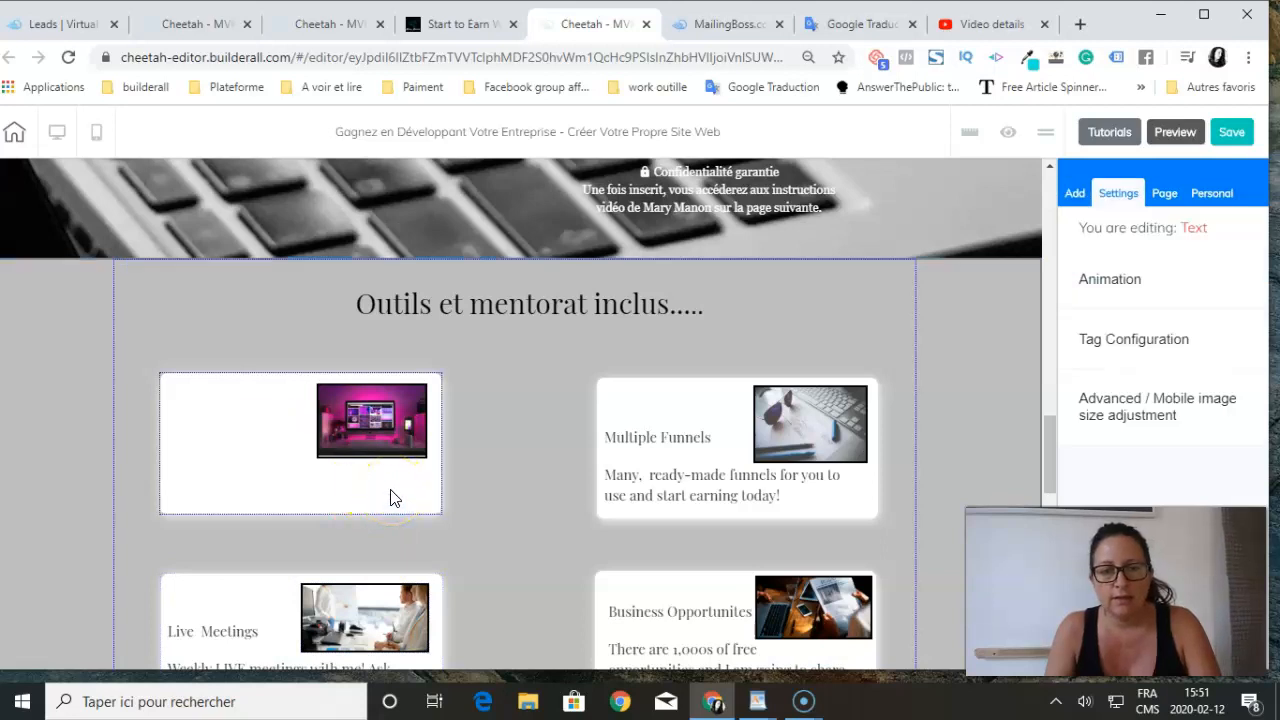
click(250, 446)
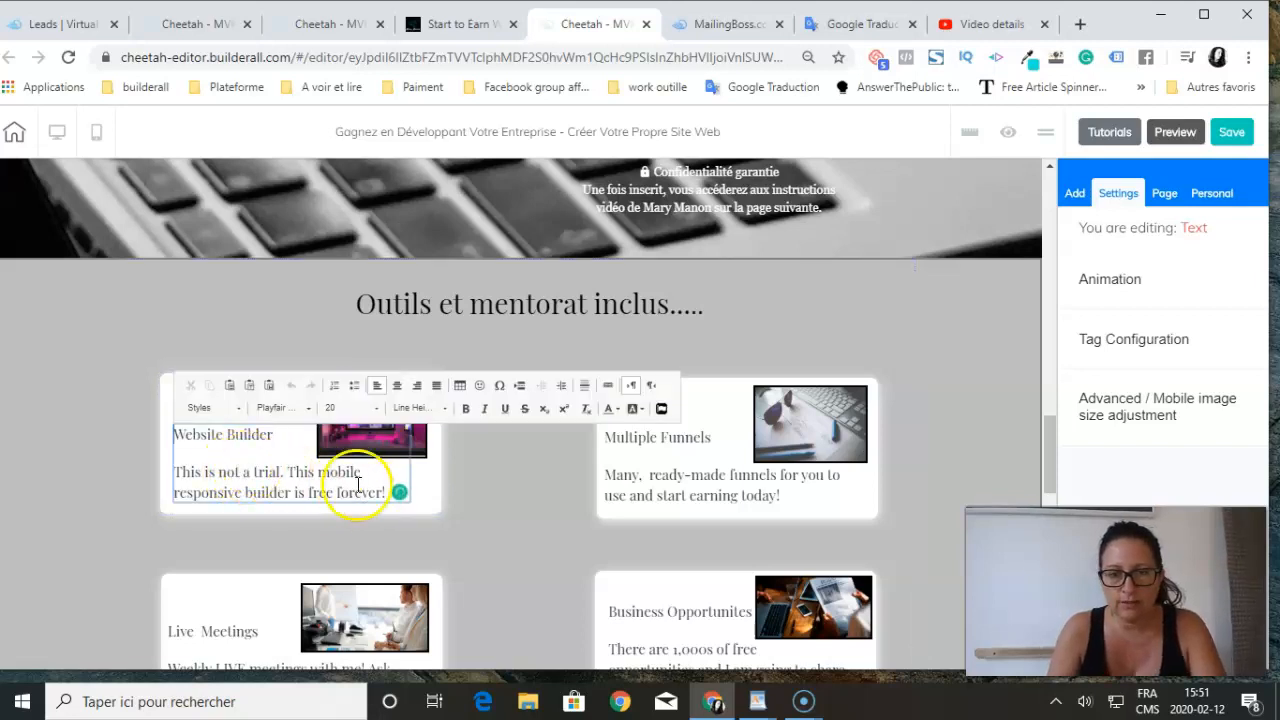
drag(176, 433, 345, 490)
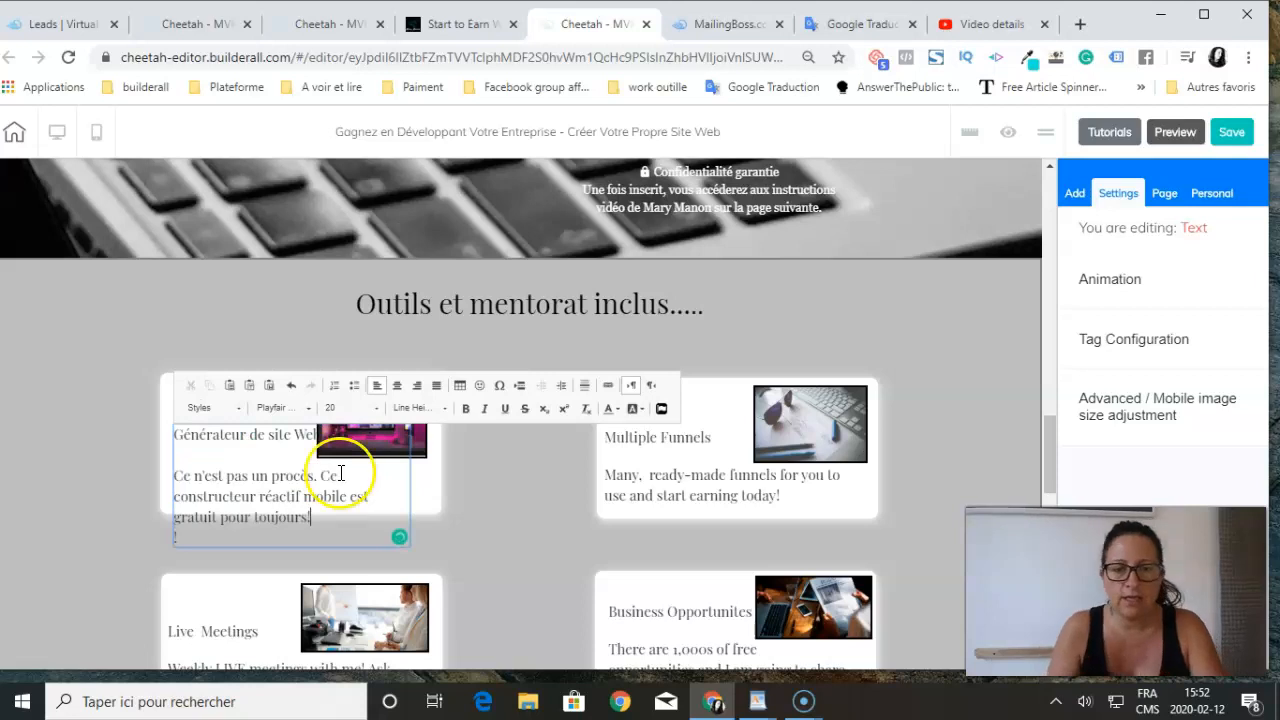
Widen the translated text element in the first card so its description wraps onto two lines
click(427, 501)
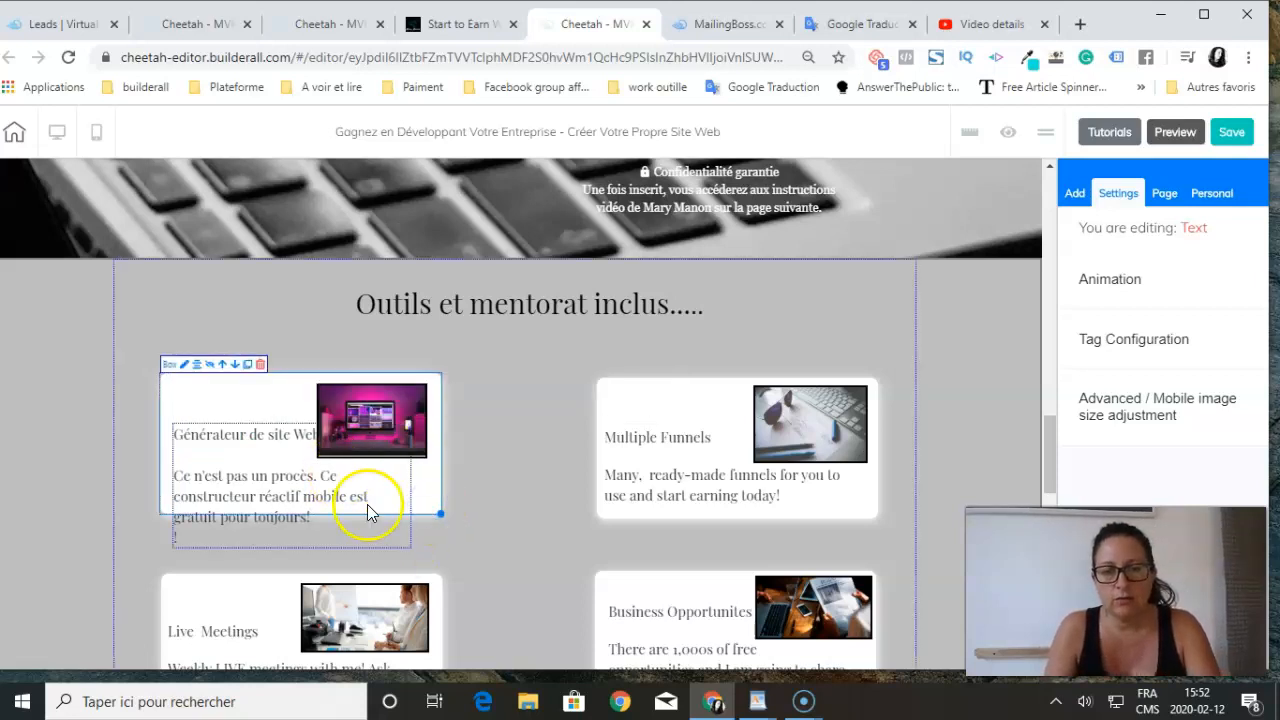
click(391, 535)
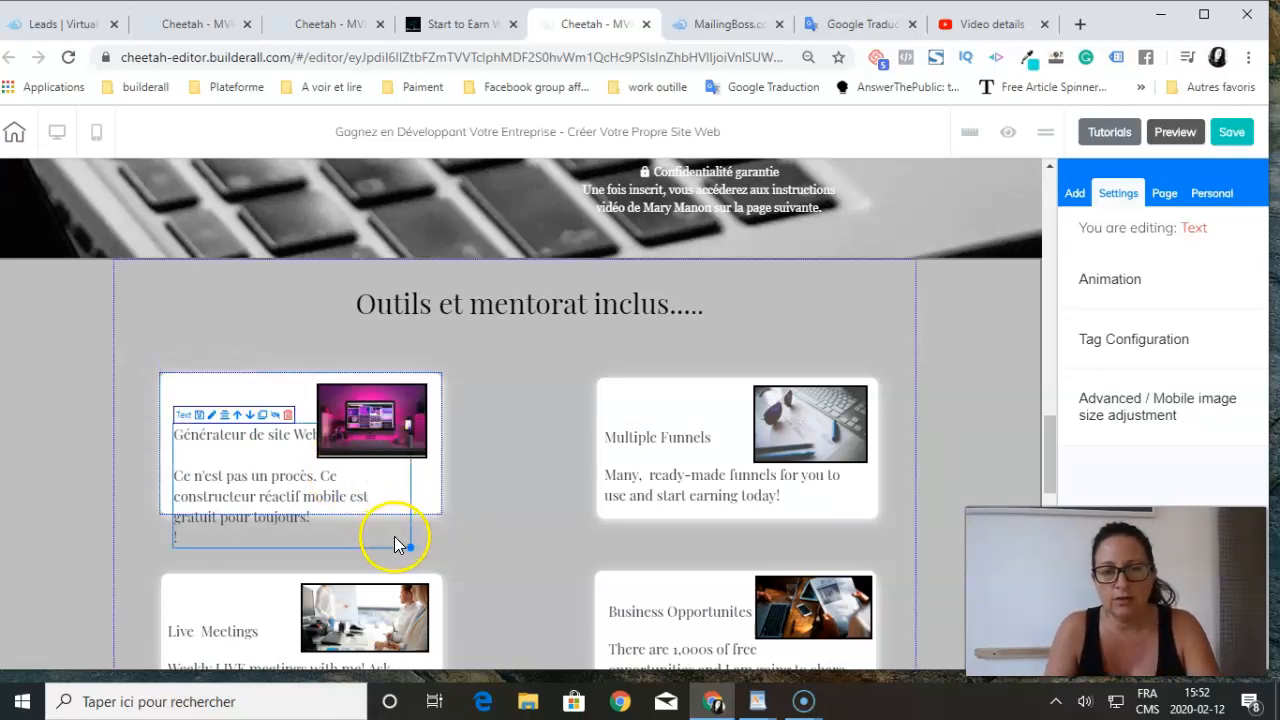
drag(406, 542, 447, 543)
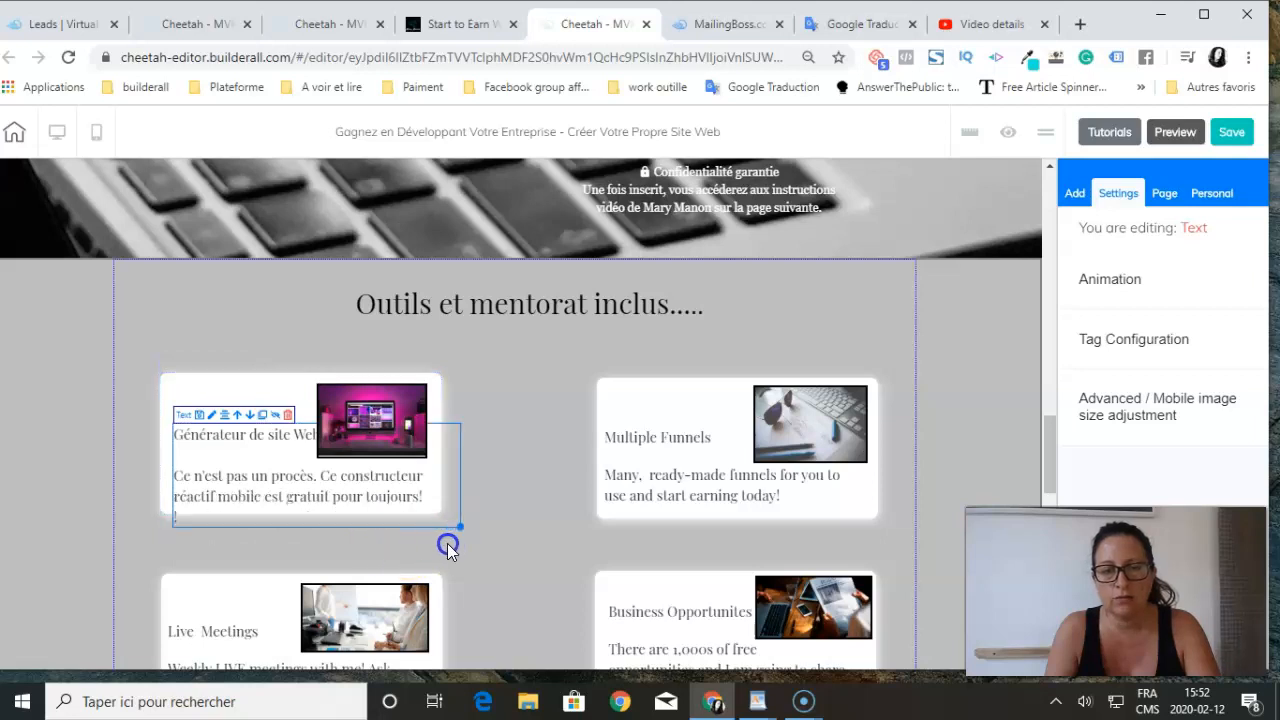
Reduce the size of the "Générateur de site Web" text element to fit it within its white card
click(379, 506)
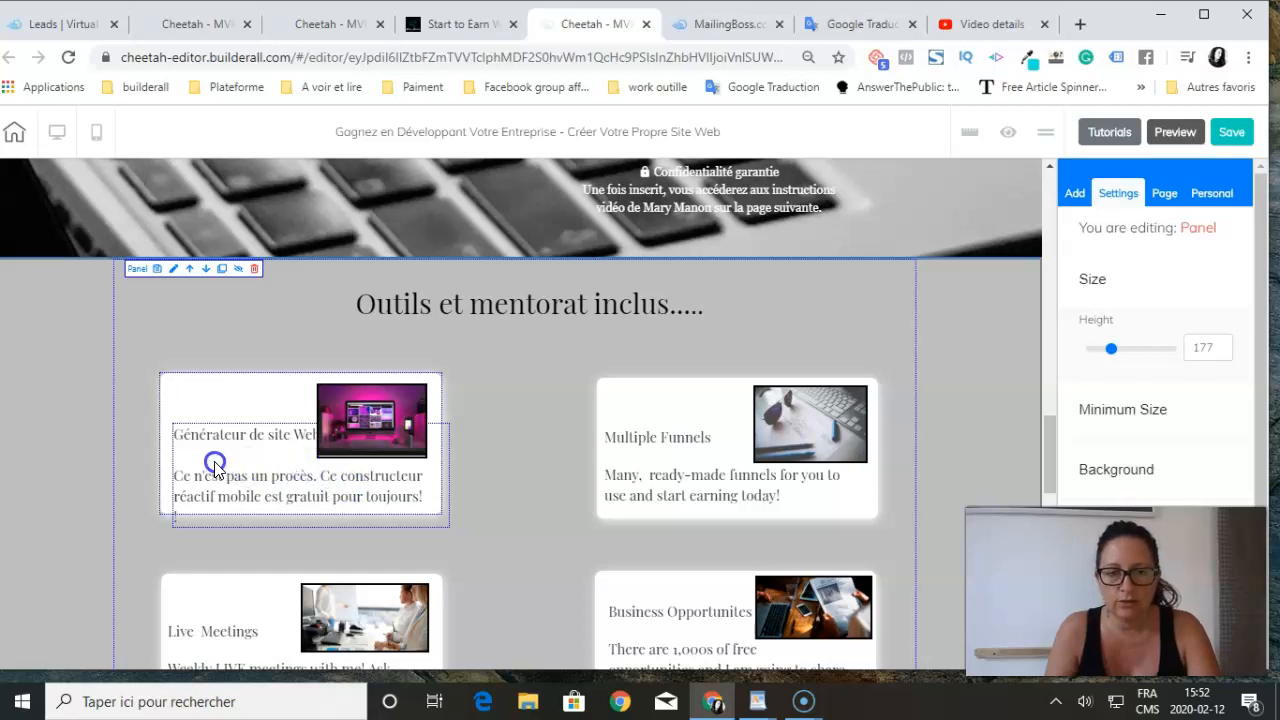
click(360, 420)
click(370, 424)
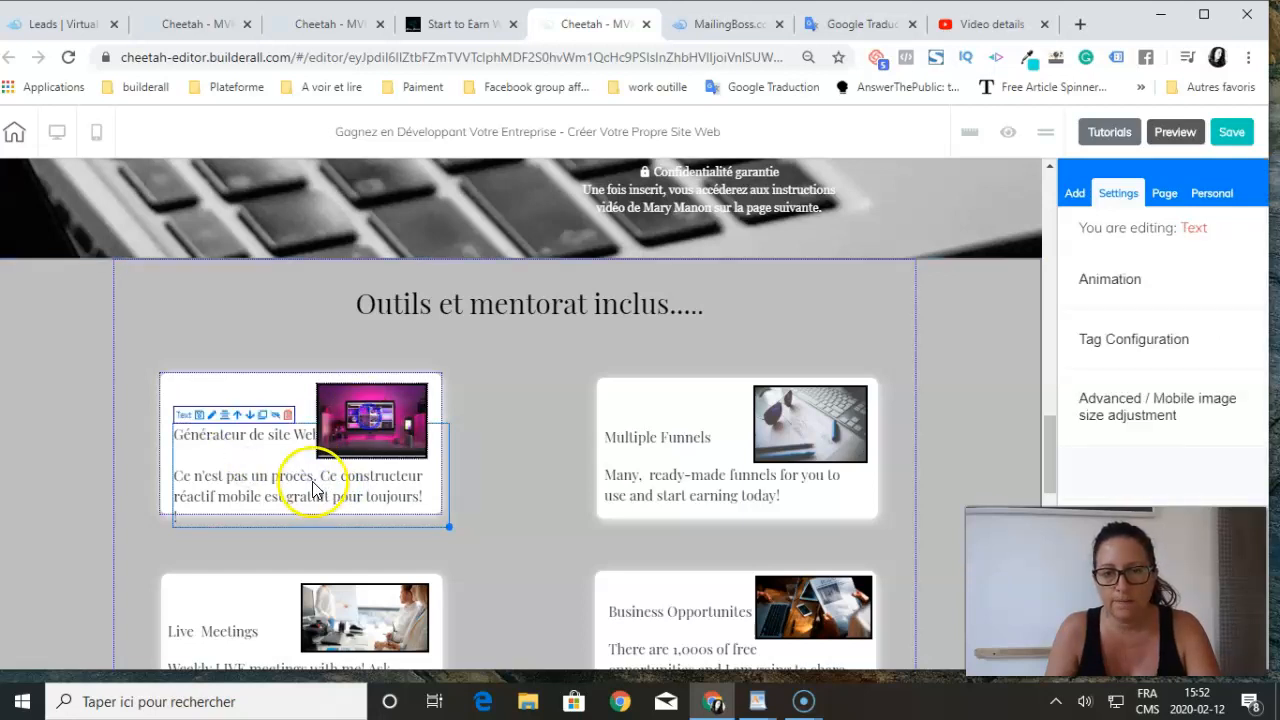
click(210, 400)
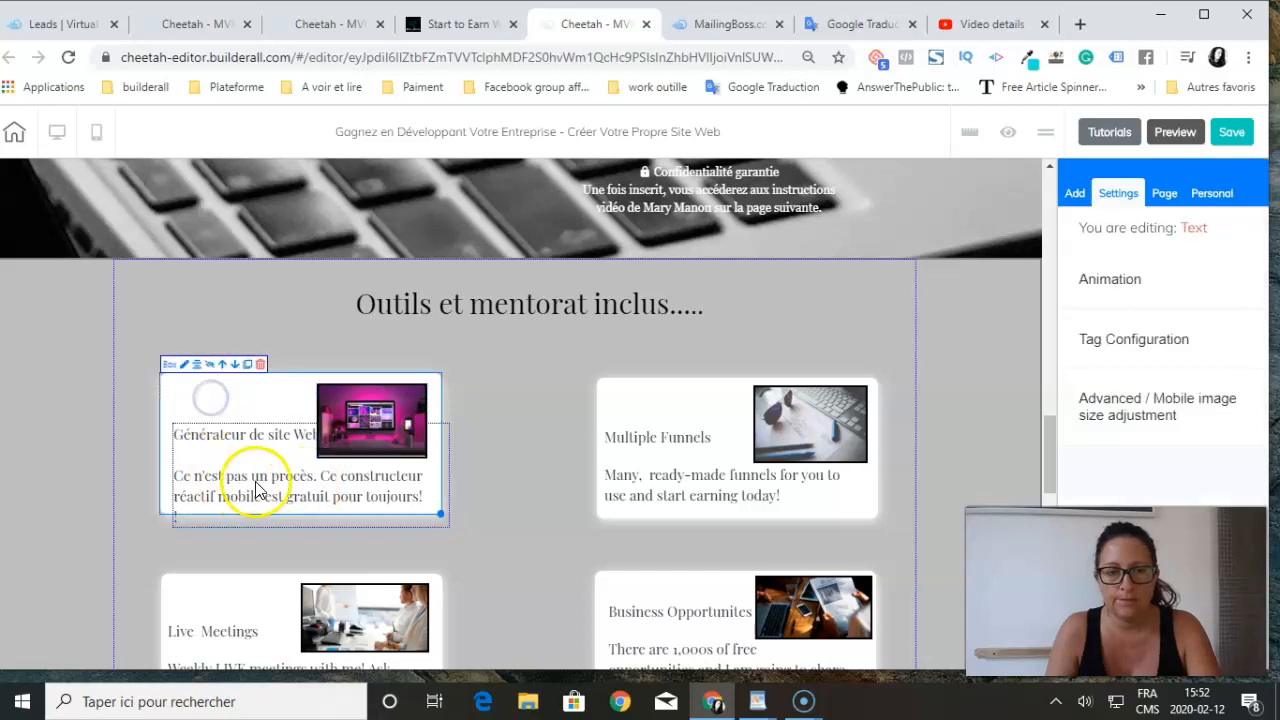
click(249, 457)
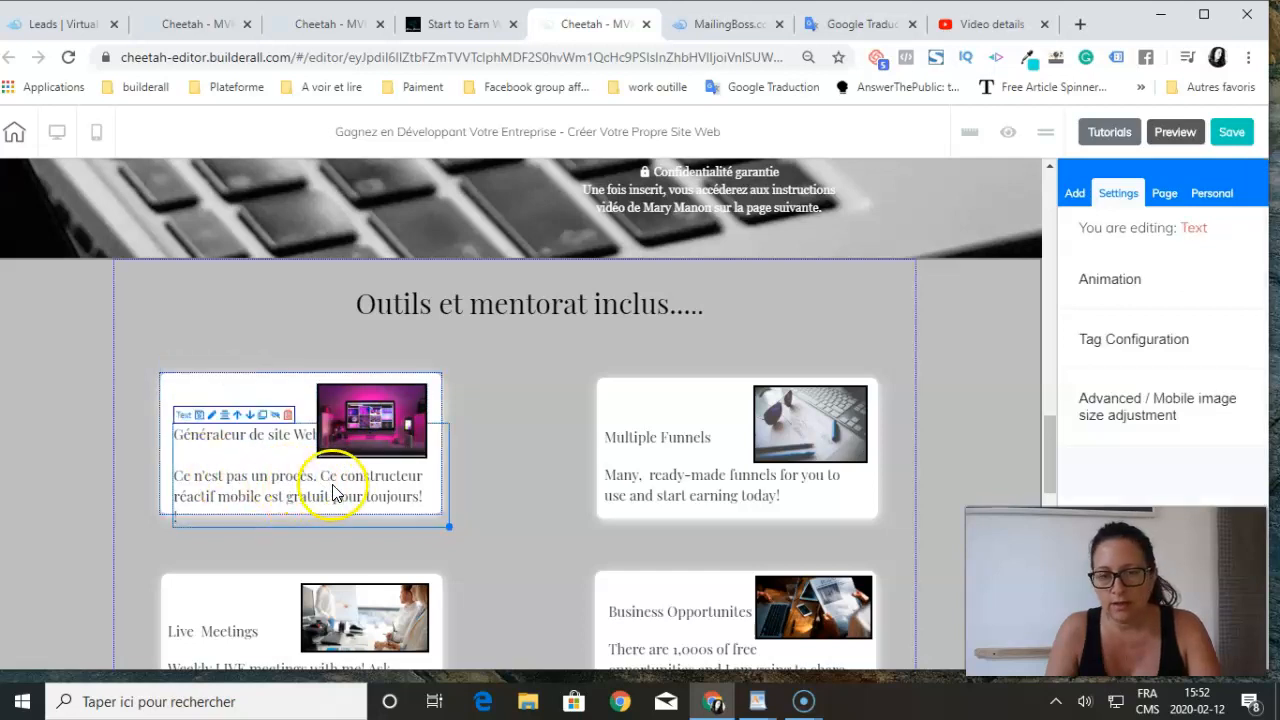
click(247, 448)
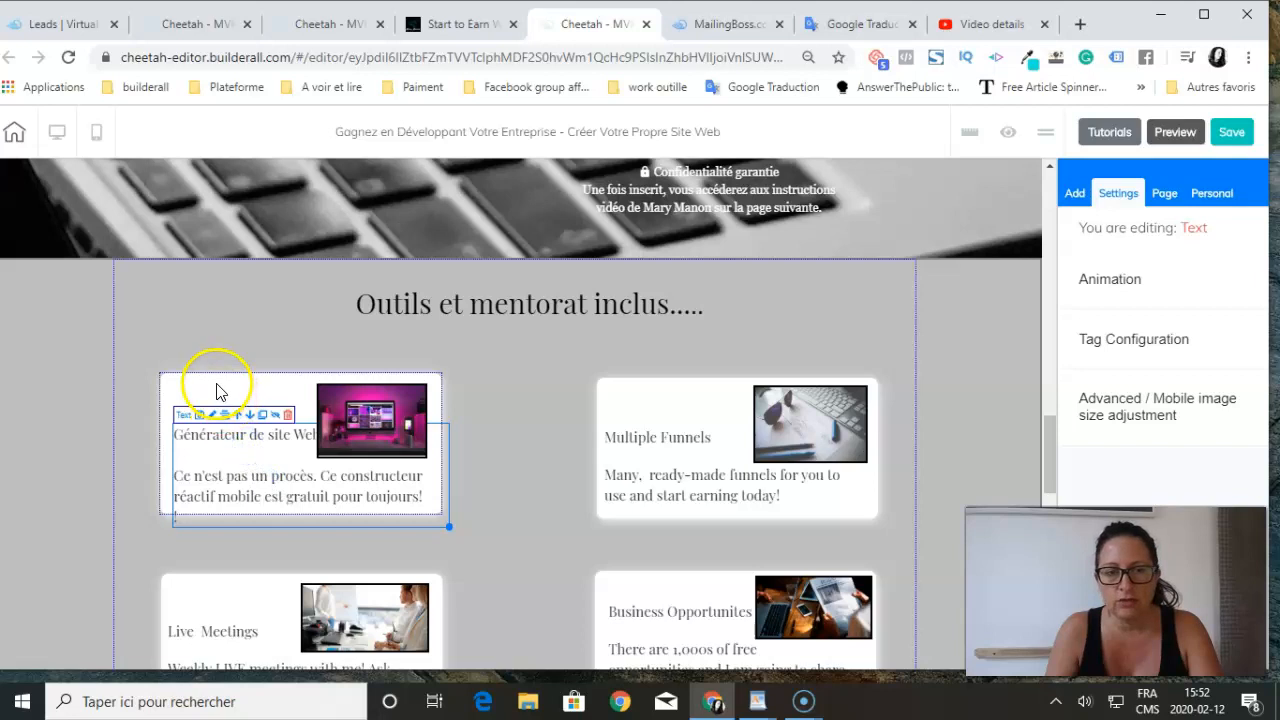
click(215, 388)
click(216, 475)
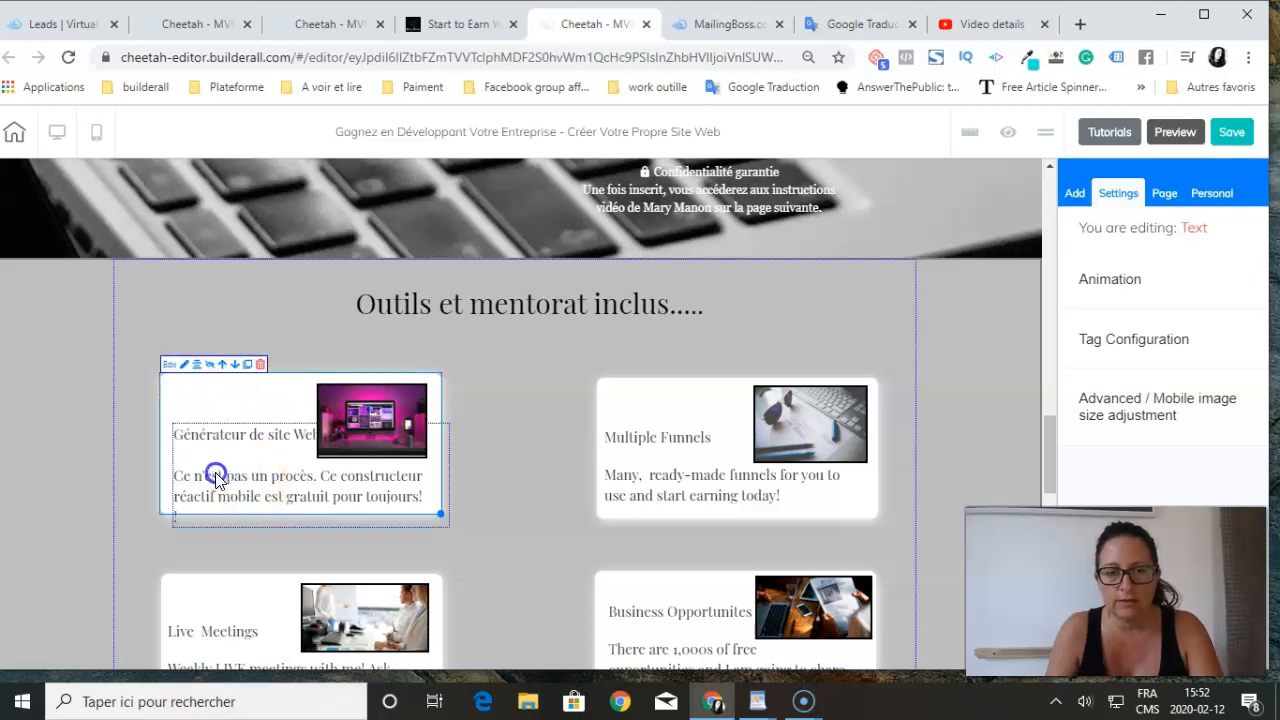
mouse_move(447, 527)
mouse_down()
mouse_move(419, 515)
mouse_move(431, 517)
mouse_up()
click(360, 398)
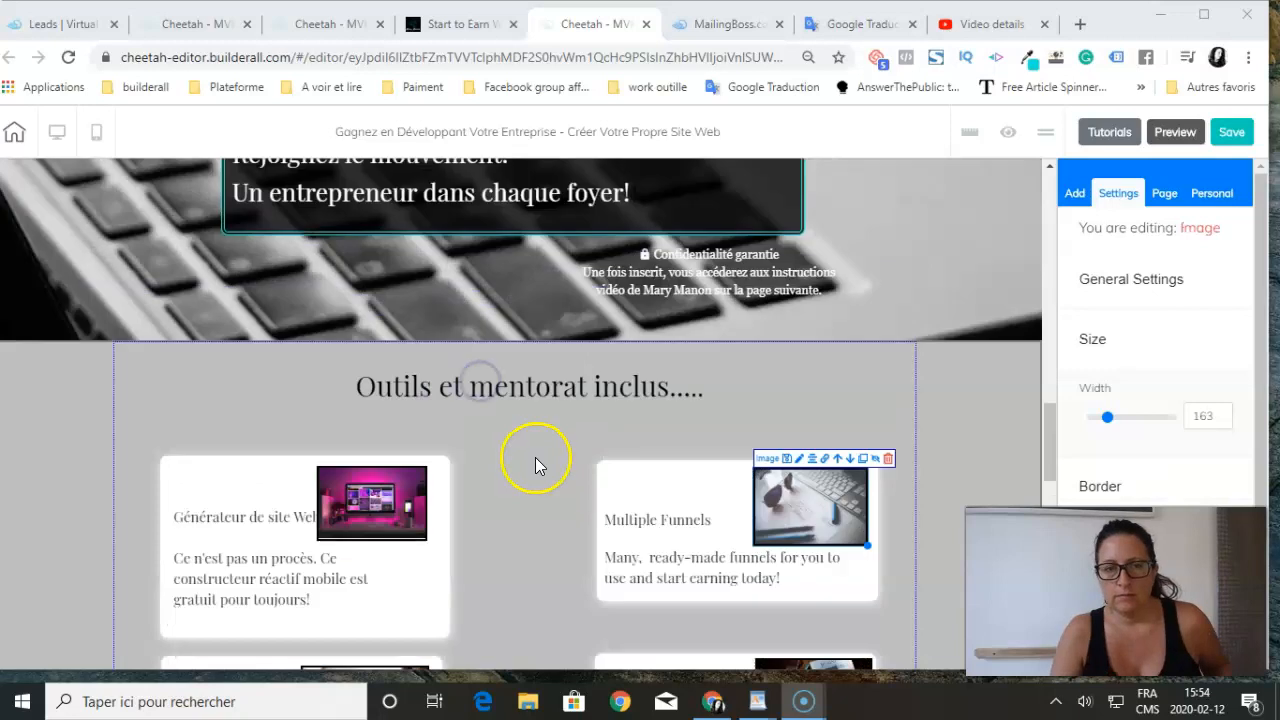
Review the remaining English cards and the digital marketing text further down the French page's panel
scroll(540, 460, down, 8)
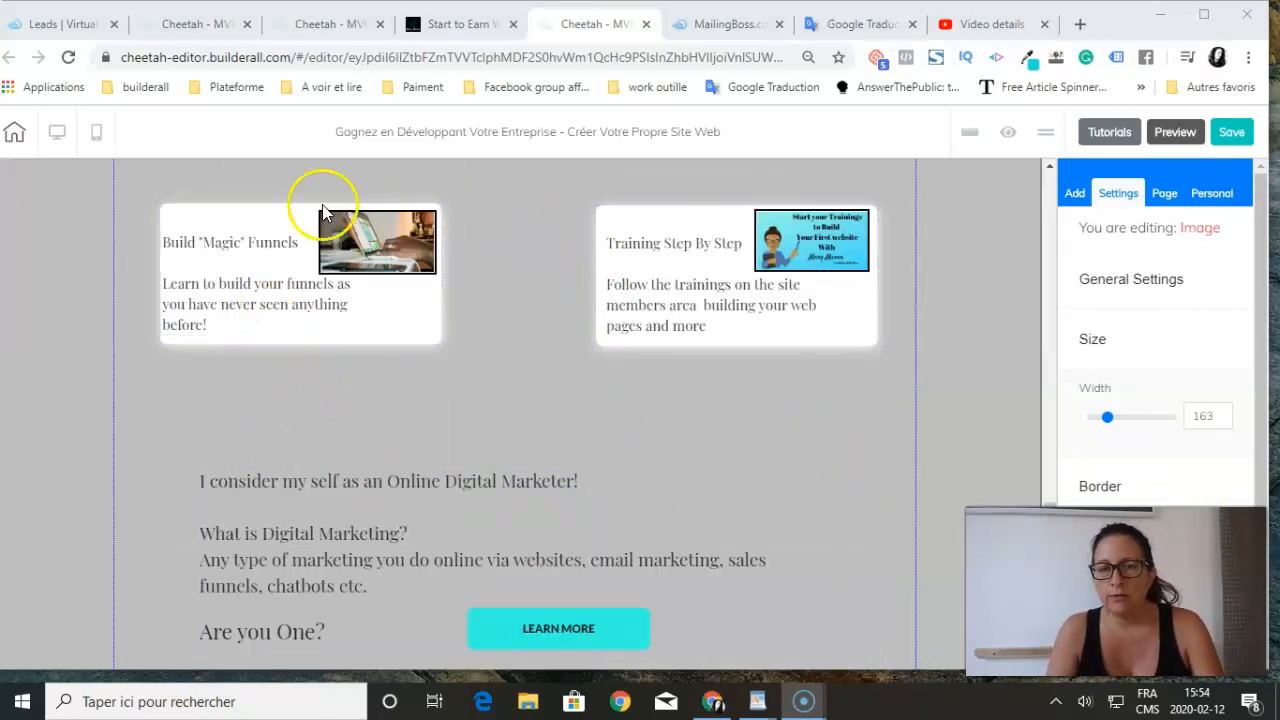
scroll(753, 365, down, 2)
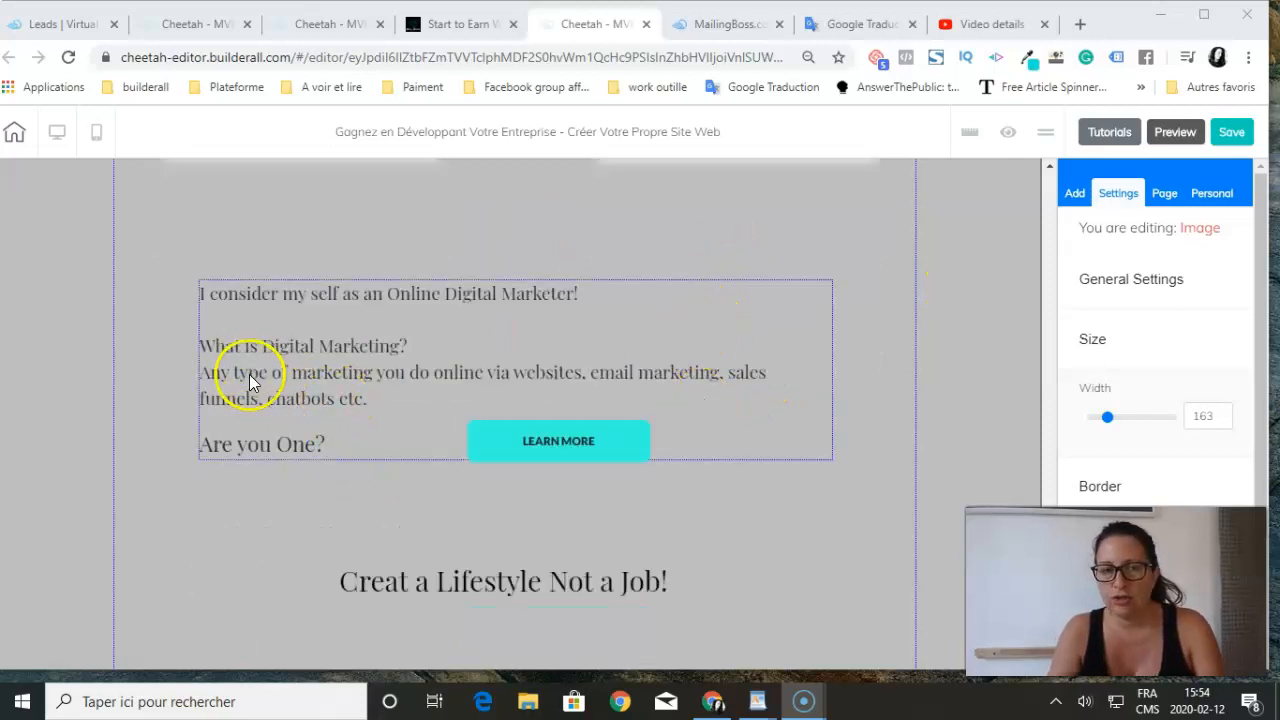
scroll(420, 334, up, 2)
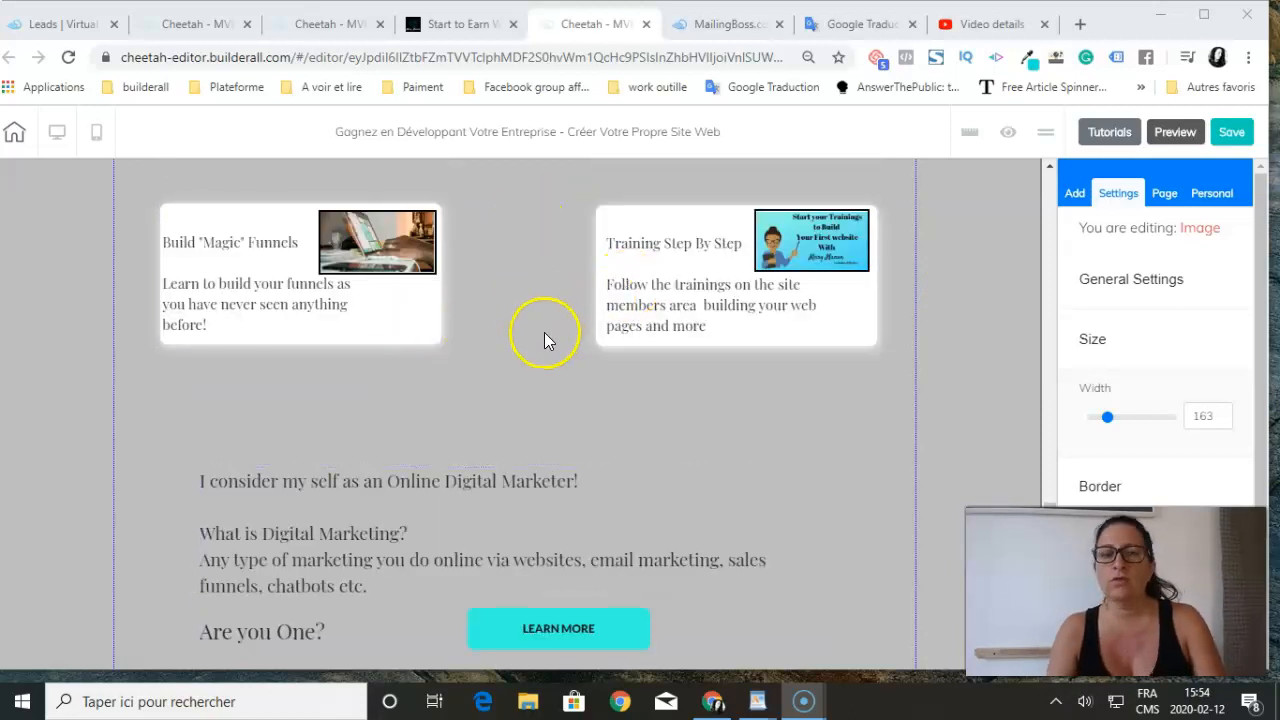